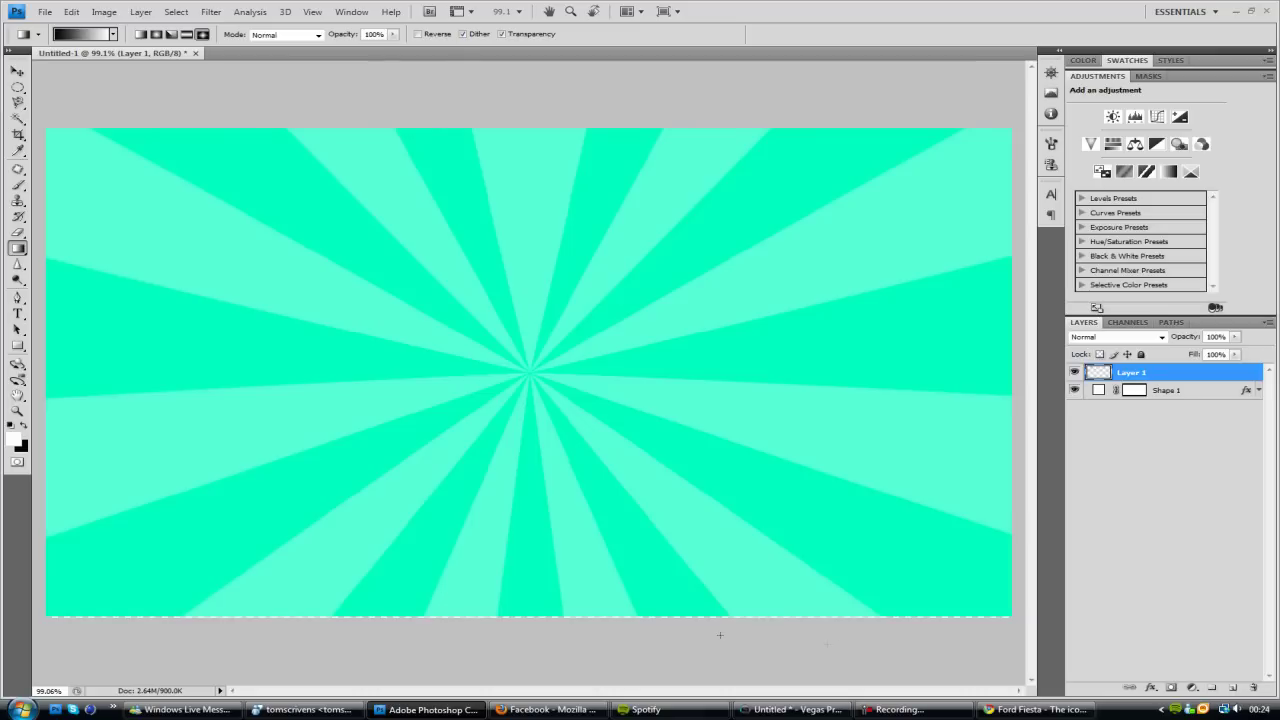
# In Vegas, set the preview quality to Best (Auto) with the playhead inside the clip.
pyautogui.click(795, 709)
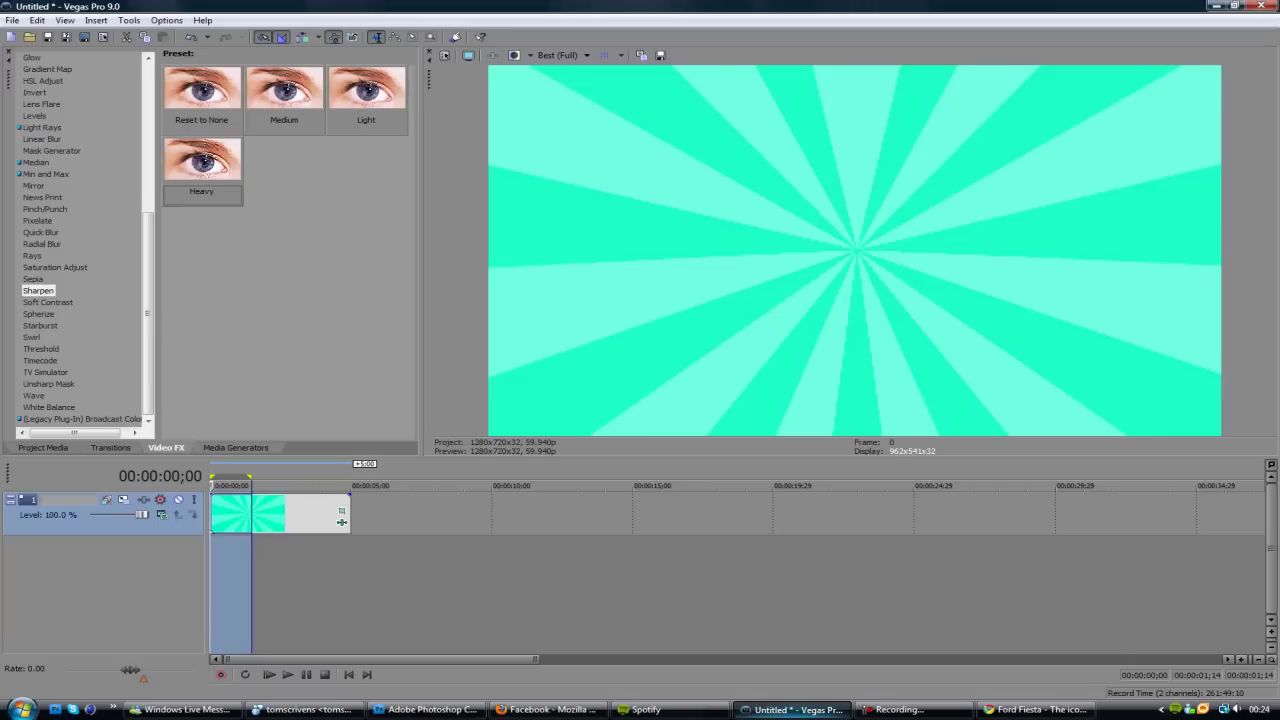
pyautogui.click(273, 518)
pyautogui.click(587, 55)
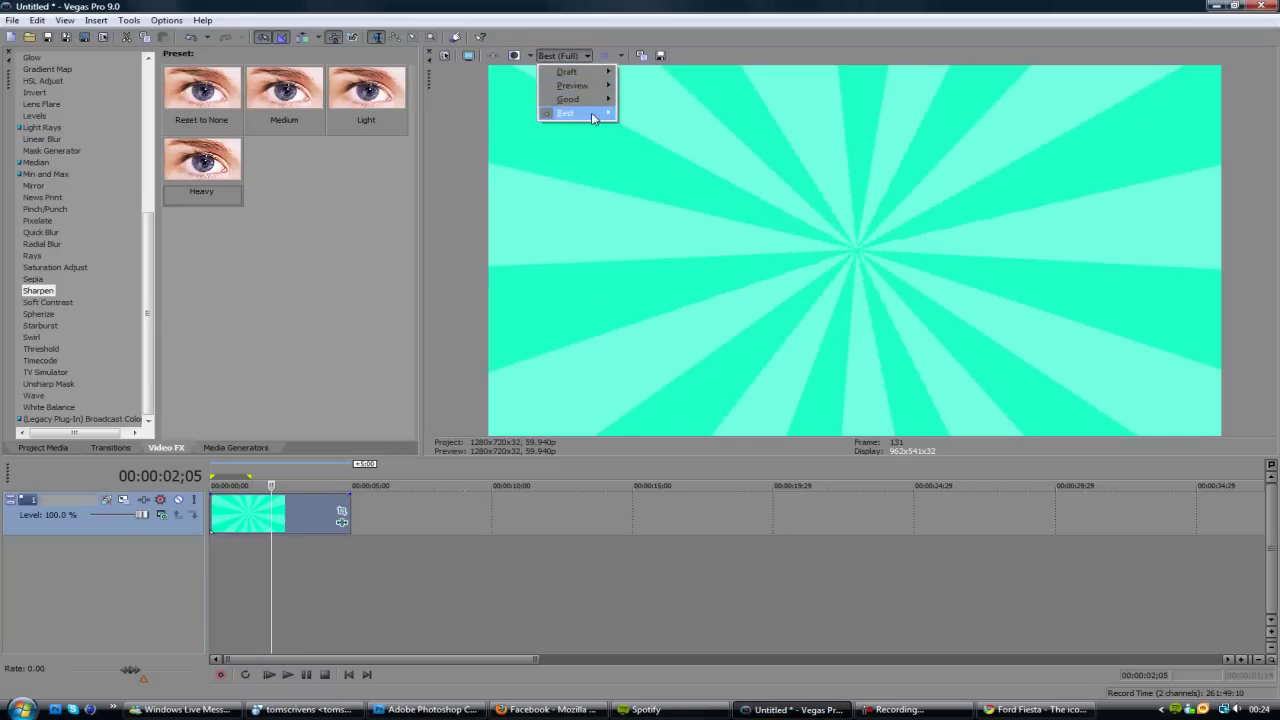
pyautogui.moveTo(595, 113)
pyautogui.click(645, 127)
# Loop the starburst clip, play it back and stop, then return to Photoshop.
pyautogui.moveTo(369, 472); pyautogui.dragTo(212, 472)
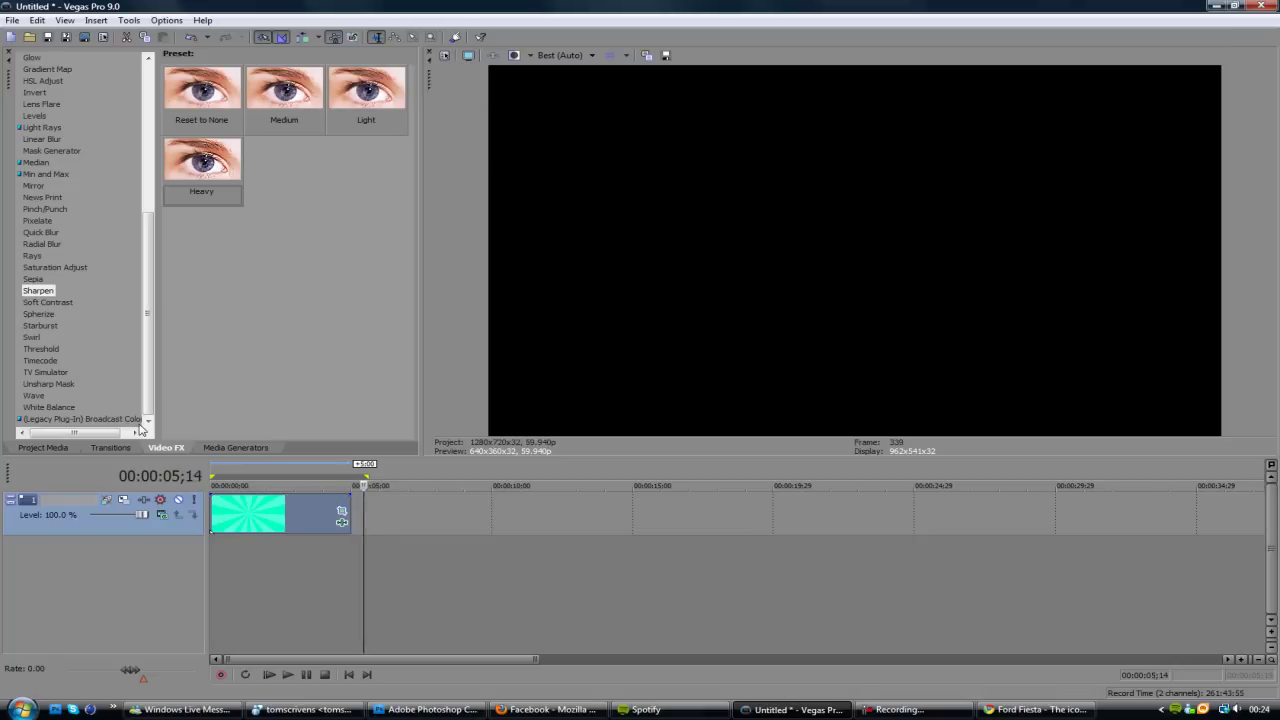
pyautogui.press('q')
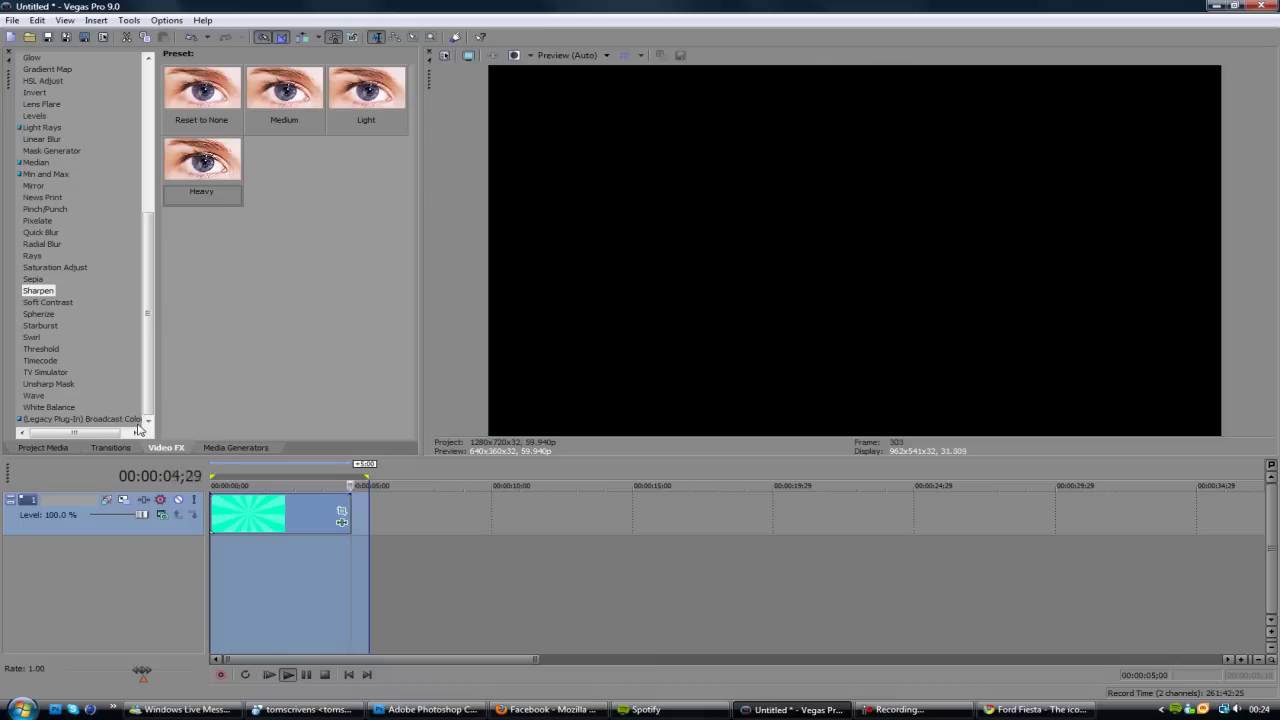
pyautogui.press('space')
pyautogui.click(269, 559)
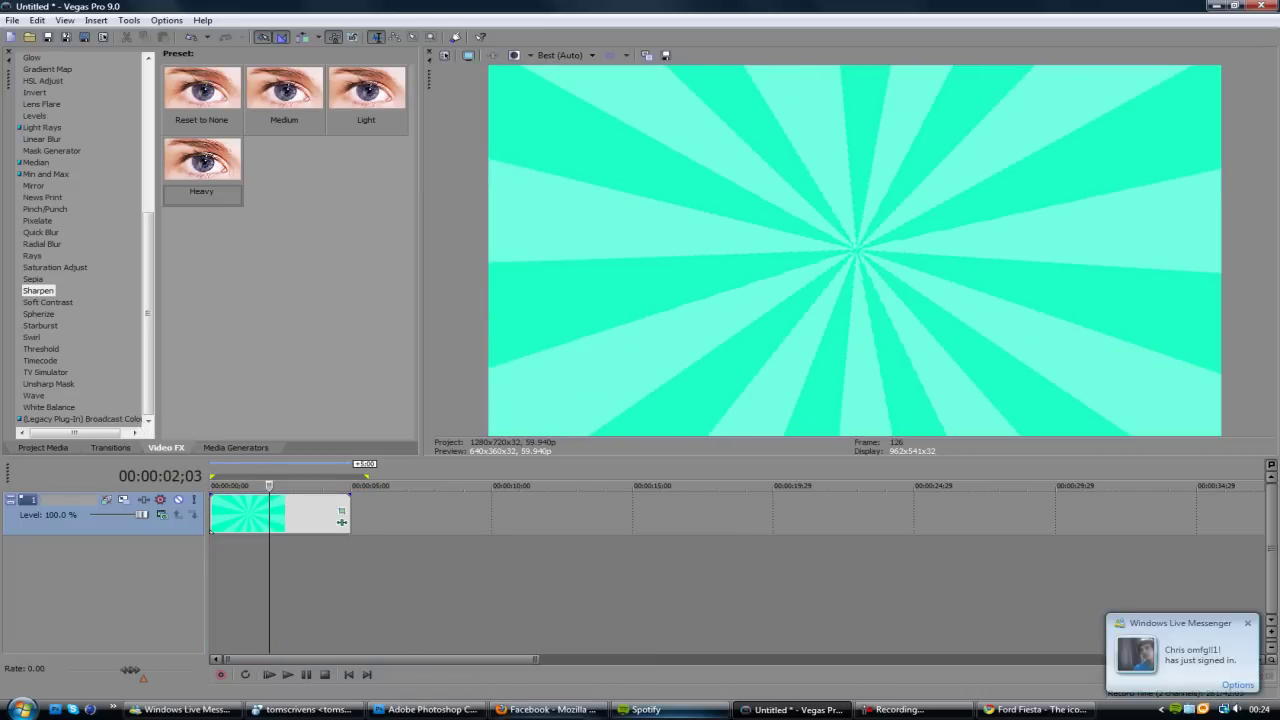
pyautogui.click(468, 709)
# Create a new 1280 × 720 px document with a White background.
pyautogui.click(44, 11)
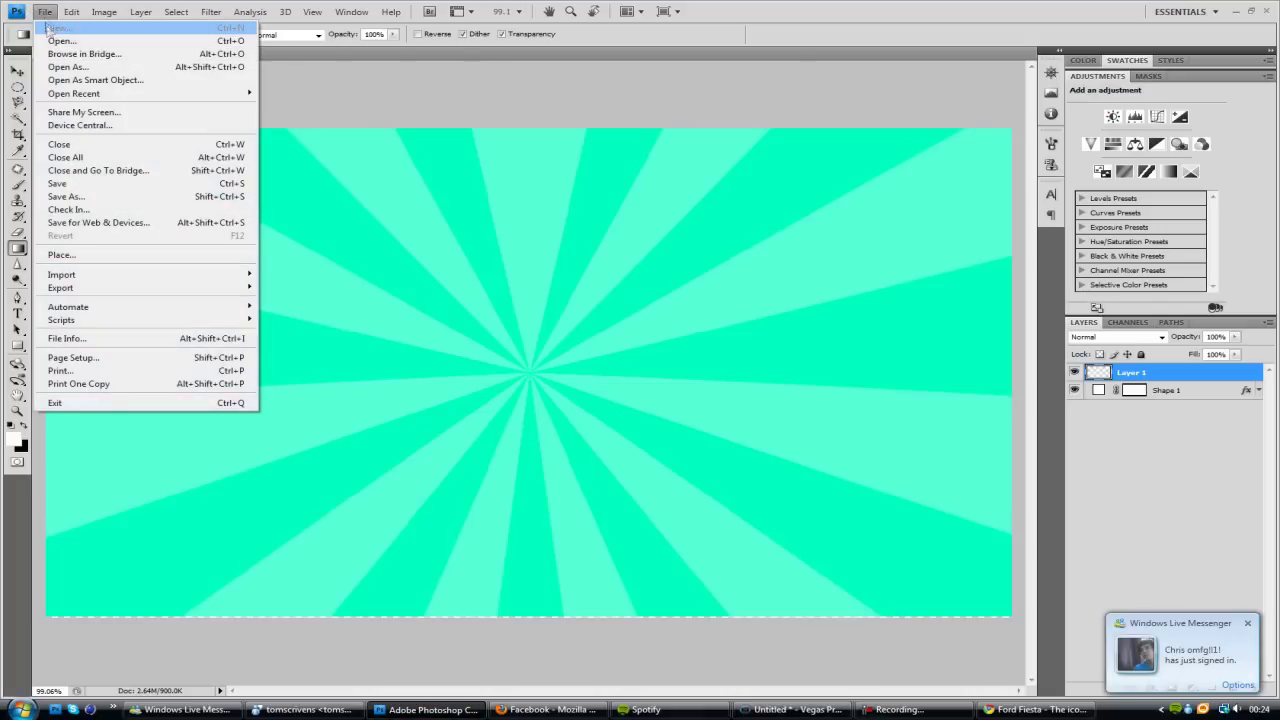
pyautogui.click(58, 31)
pyautogui.click(562, 201)
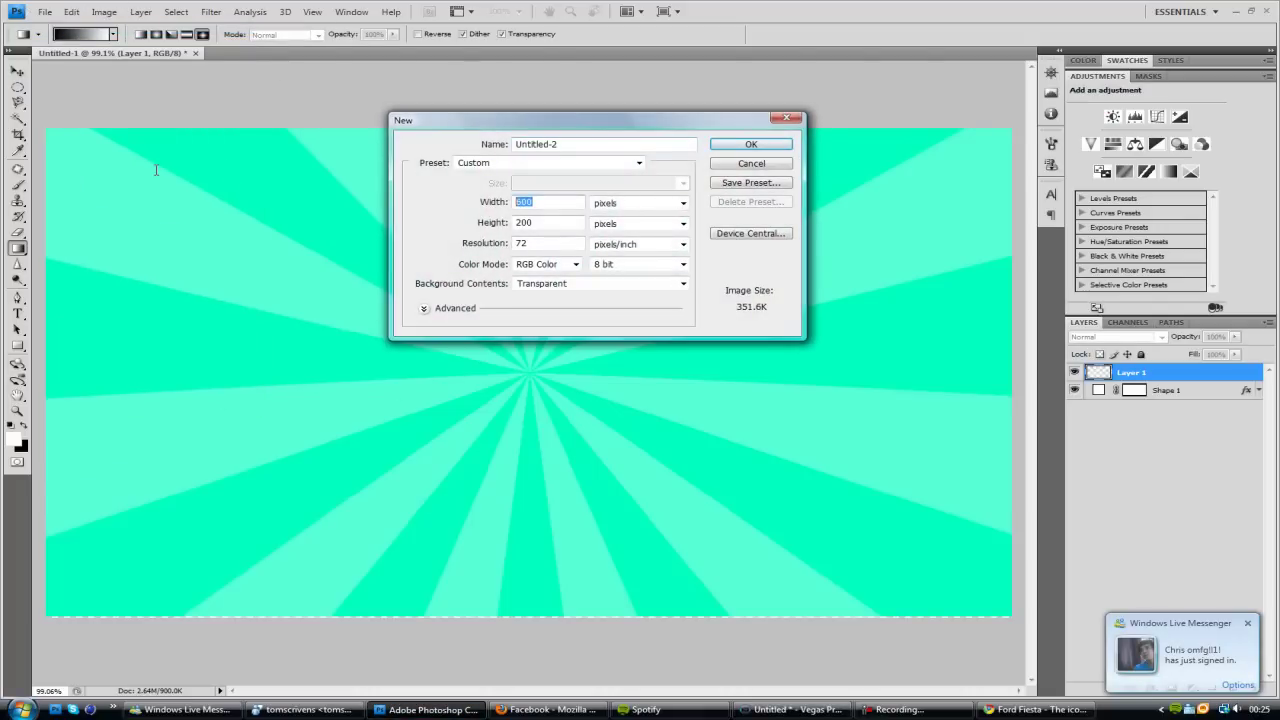
pyautogui.write('1280')
pyautogui.press('Tab')
pyautogui.press('Tab')
pyautogui.write('7')
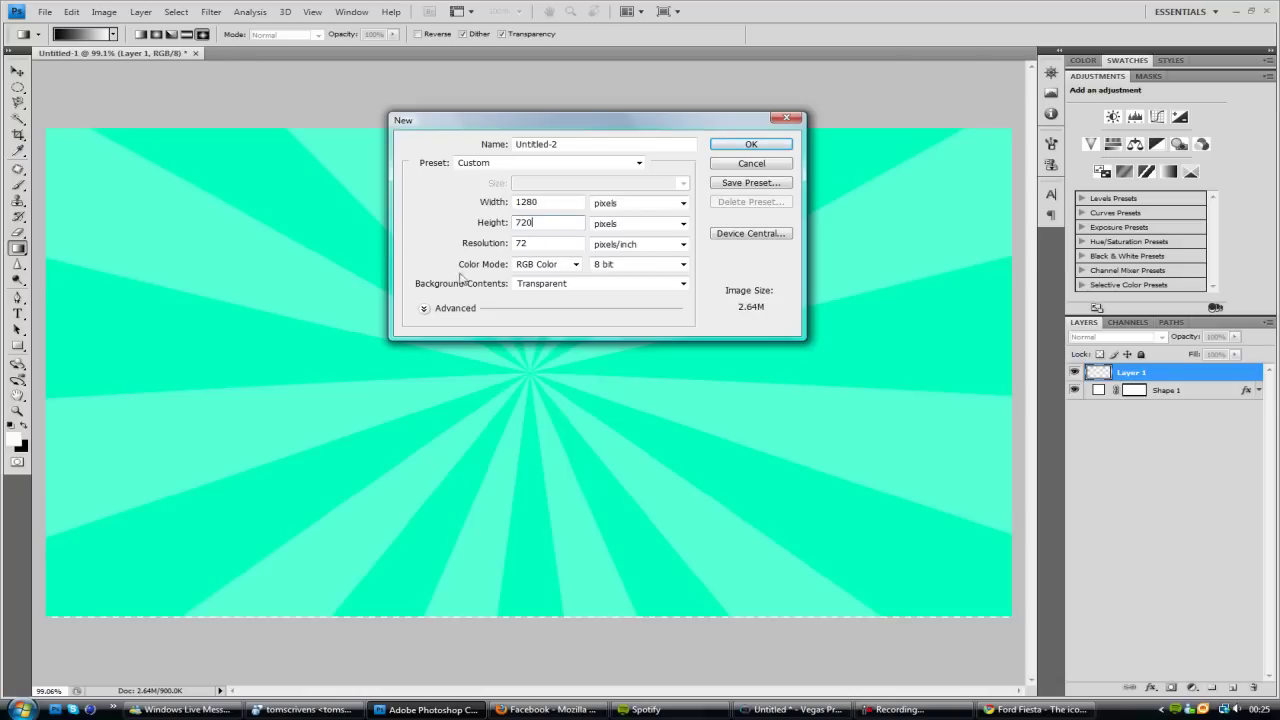
pyautogui.click(598, 283)
pyautogui.click(550, 296)
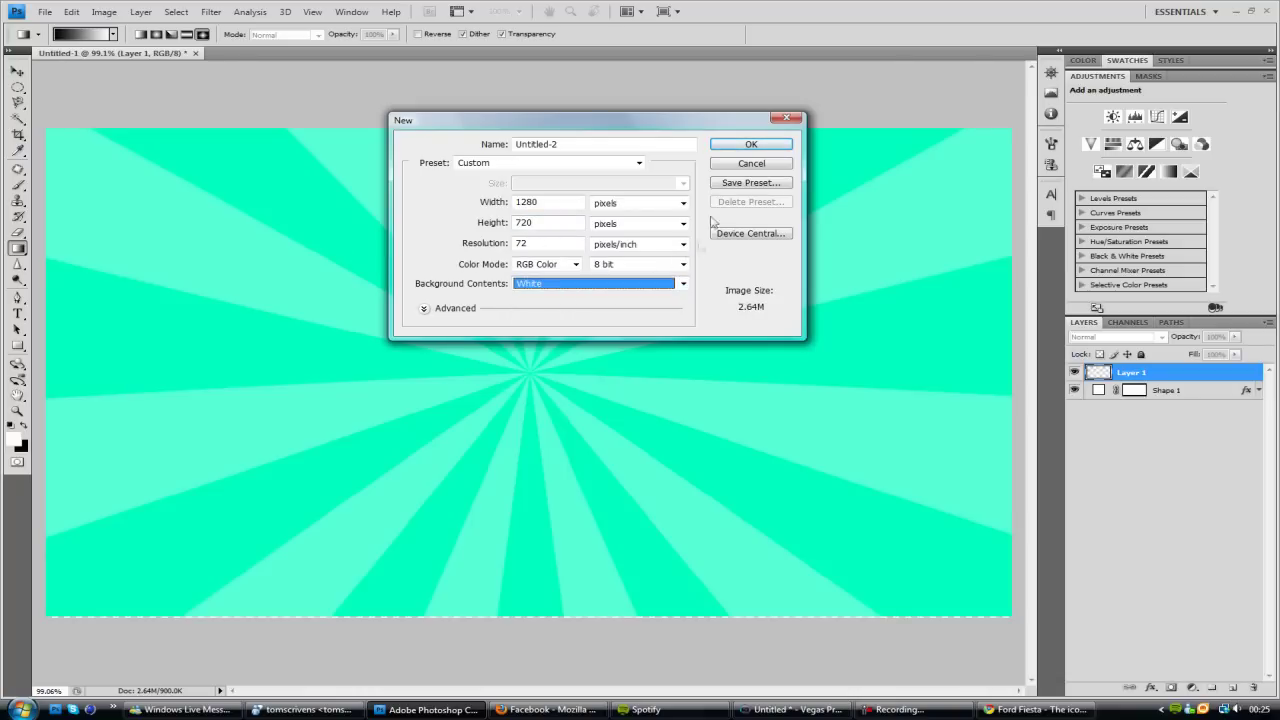
pyautogui.click(750, 144)
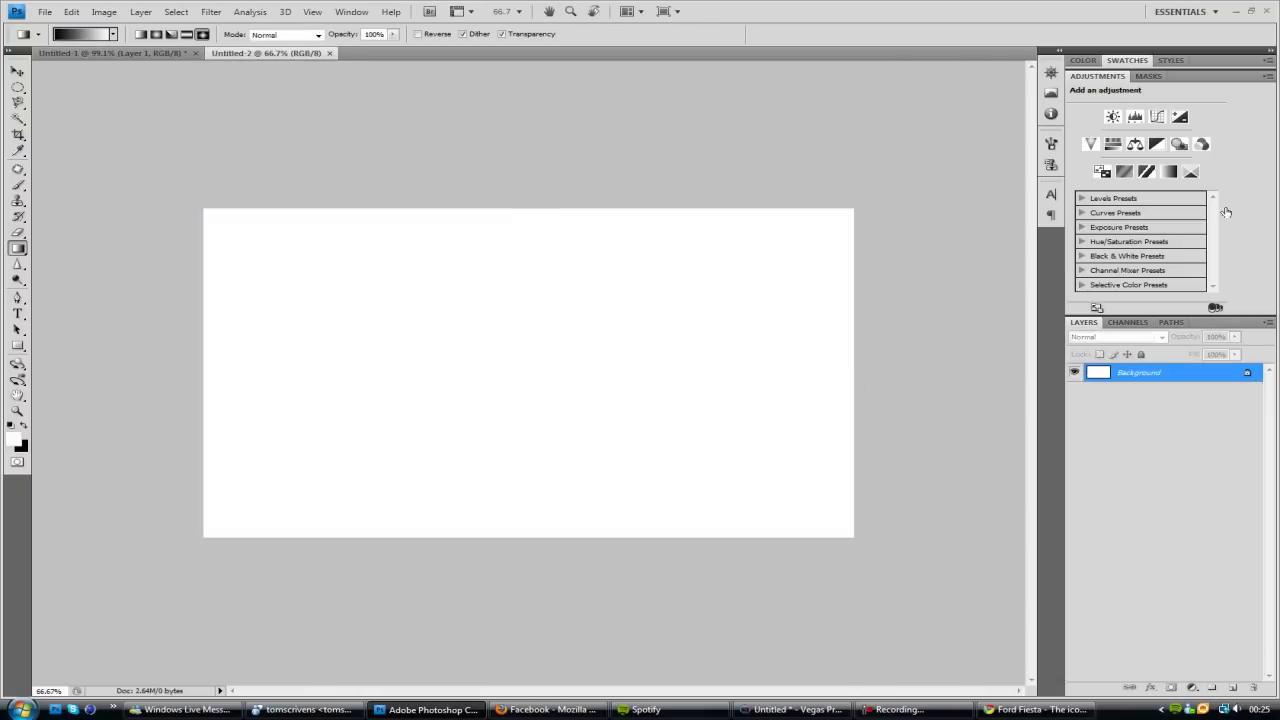
# Convert the Background to Layer 0 and draw a full-canvas rectangle shape.
pyautogui.doubleClick(1181, 373)
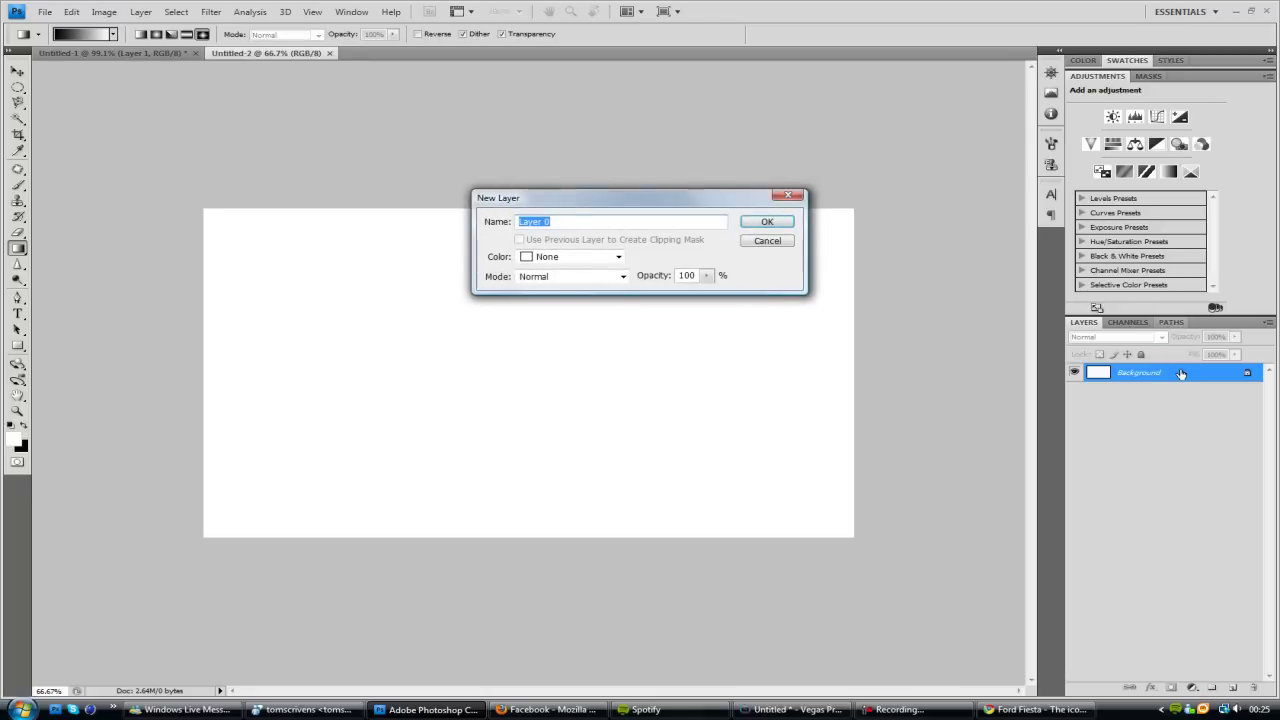
pyautogui.click(765, 221)
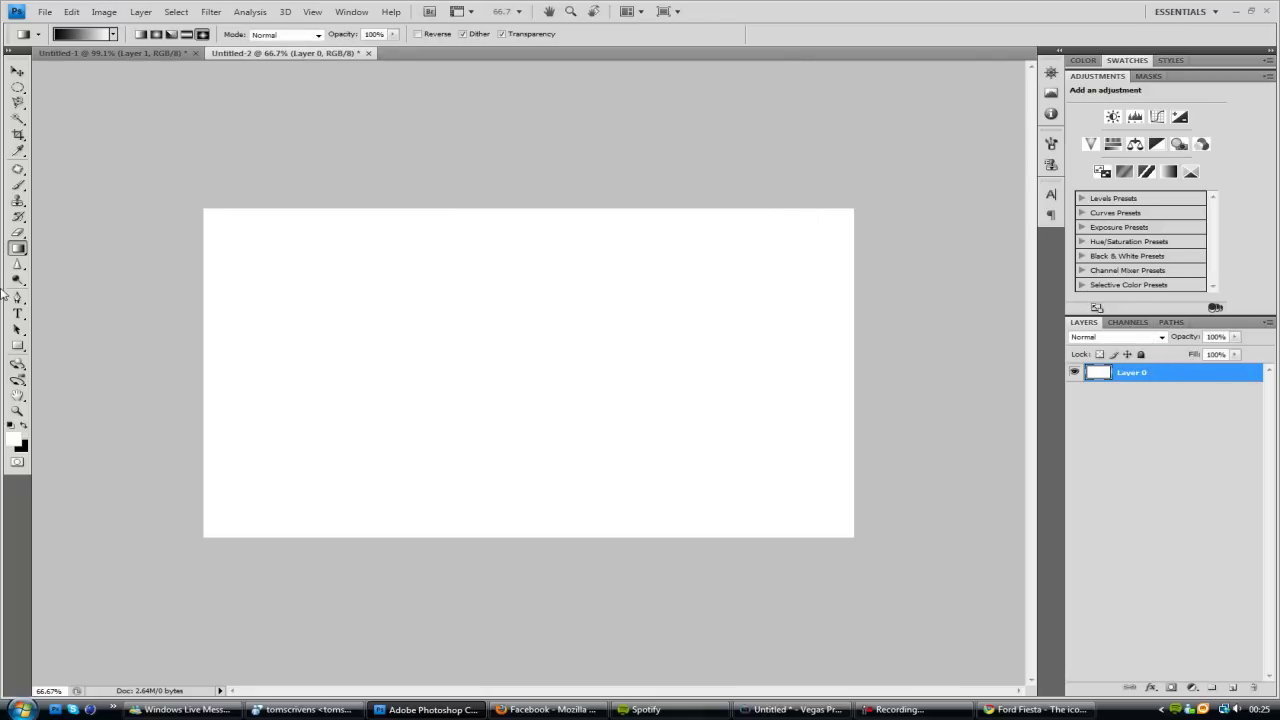
pyautogui.click(18, 345)
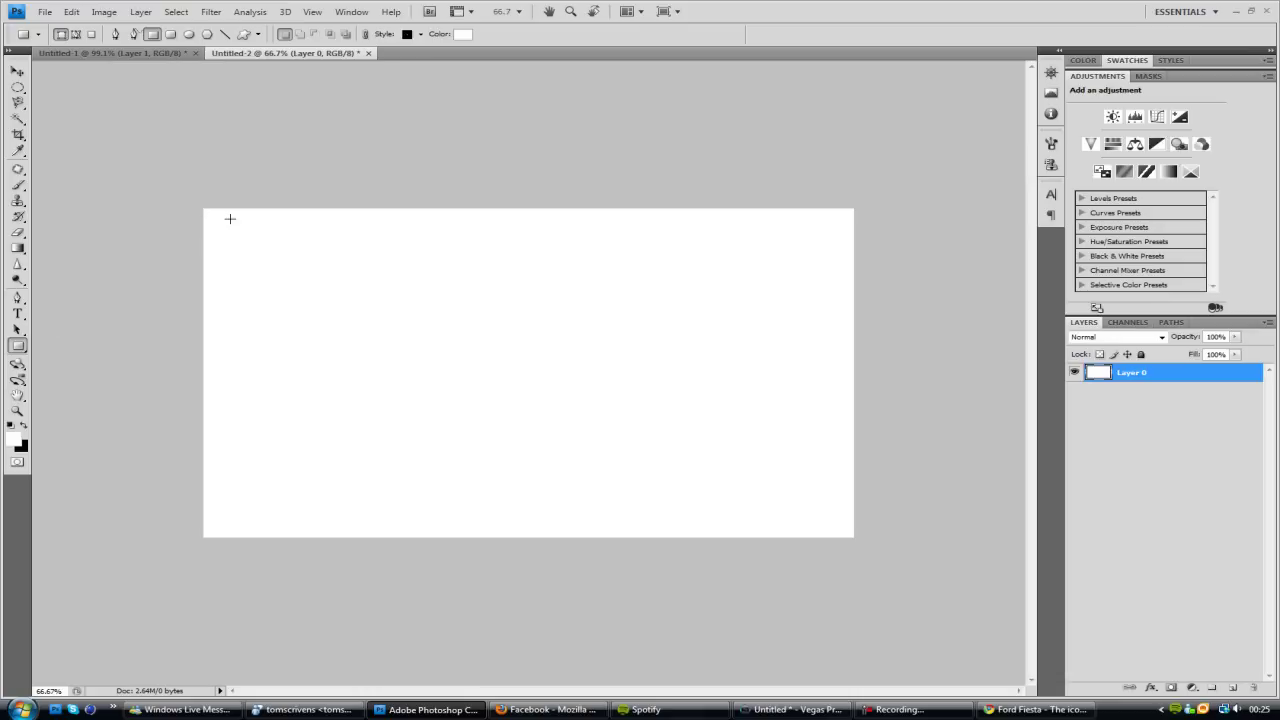
pyautogui.moveTo(203, 208); pyautogui.dragTo(854, 540)
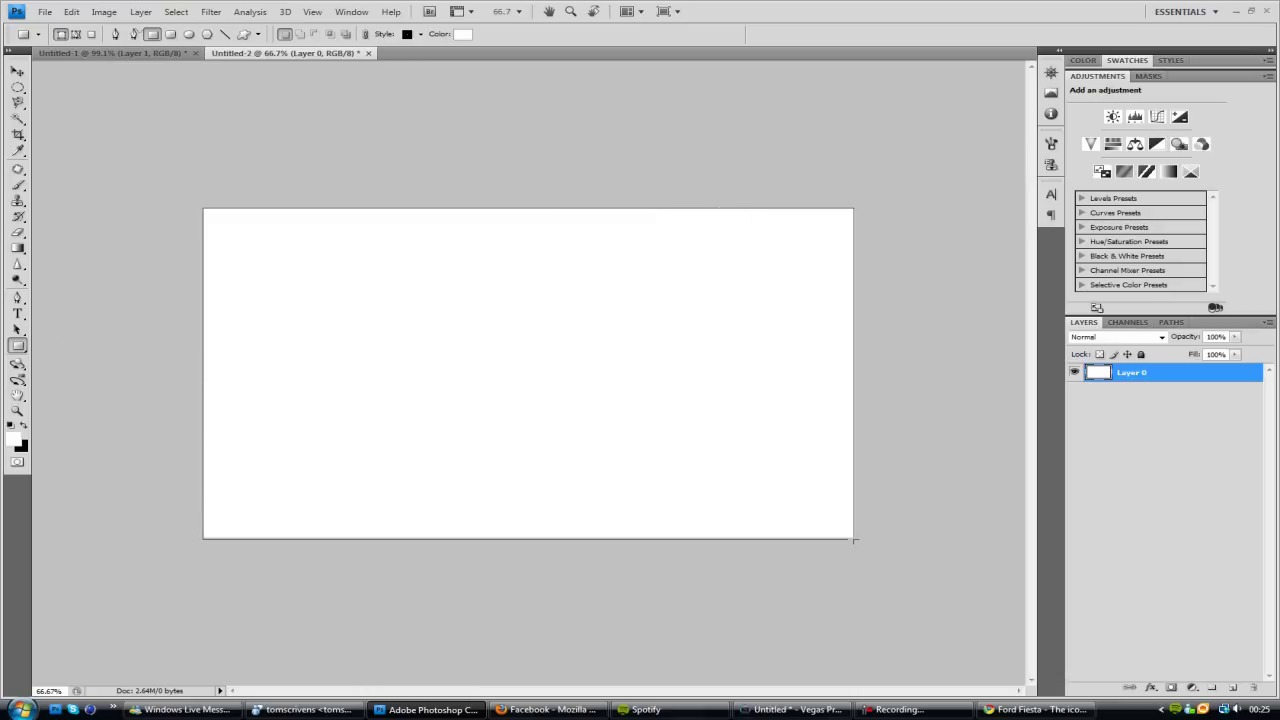
# Switch off Shape 1's Gradient Overlay and delete Layer 0.
pyautogui.click(17, 410)
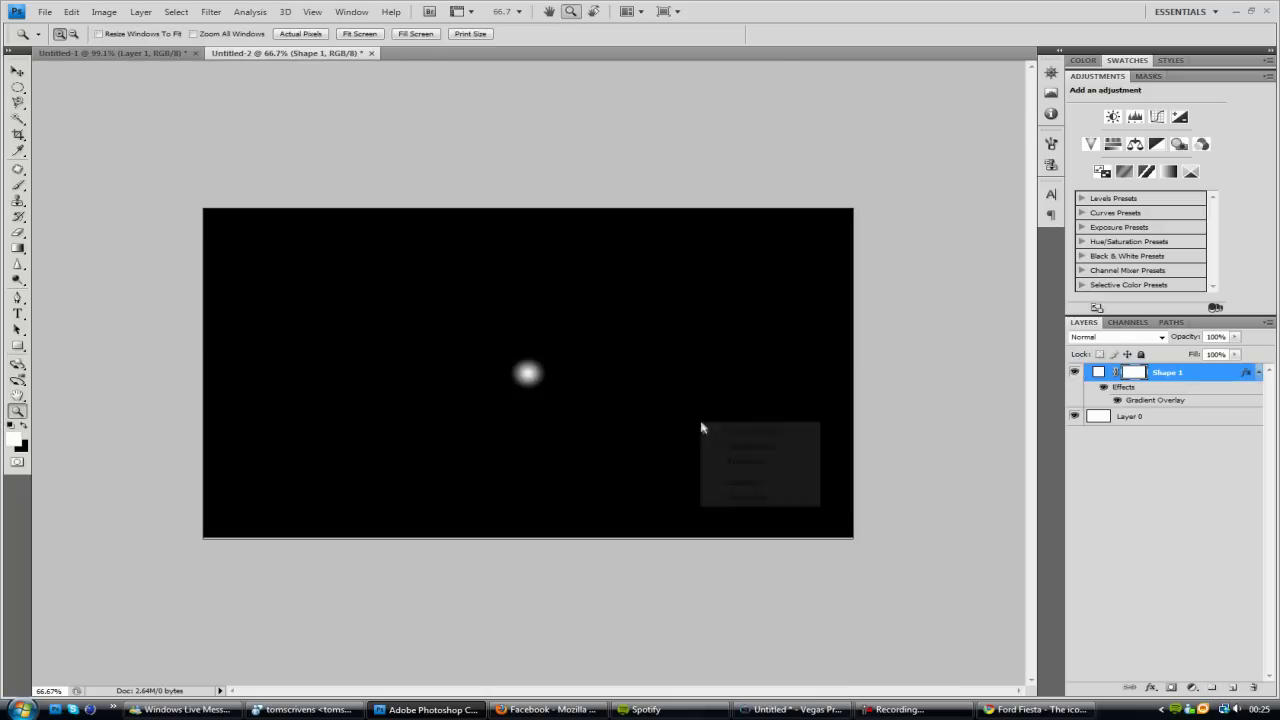
pyautogui.click(1190, 405)
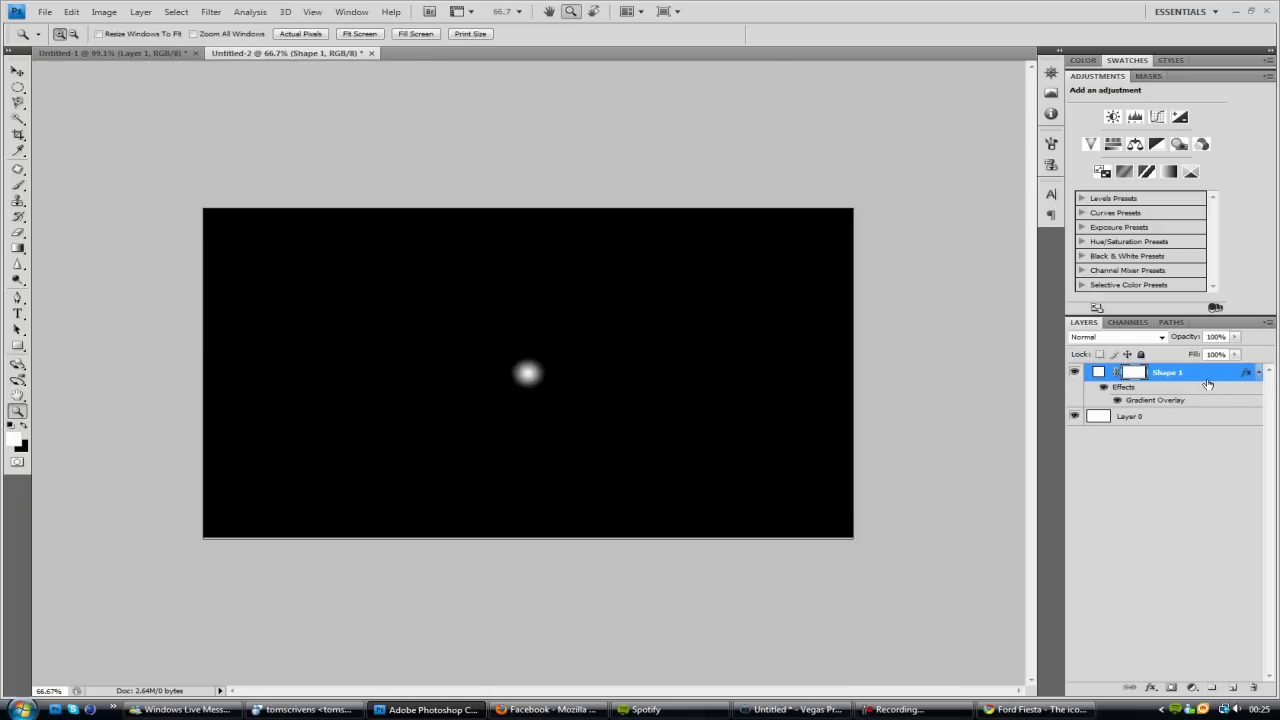
pyautogui.doubleClick(1207, 384)
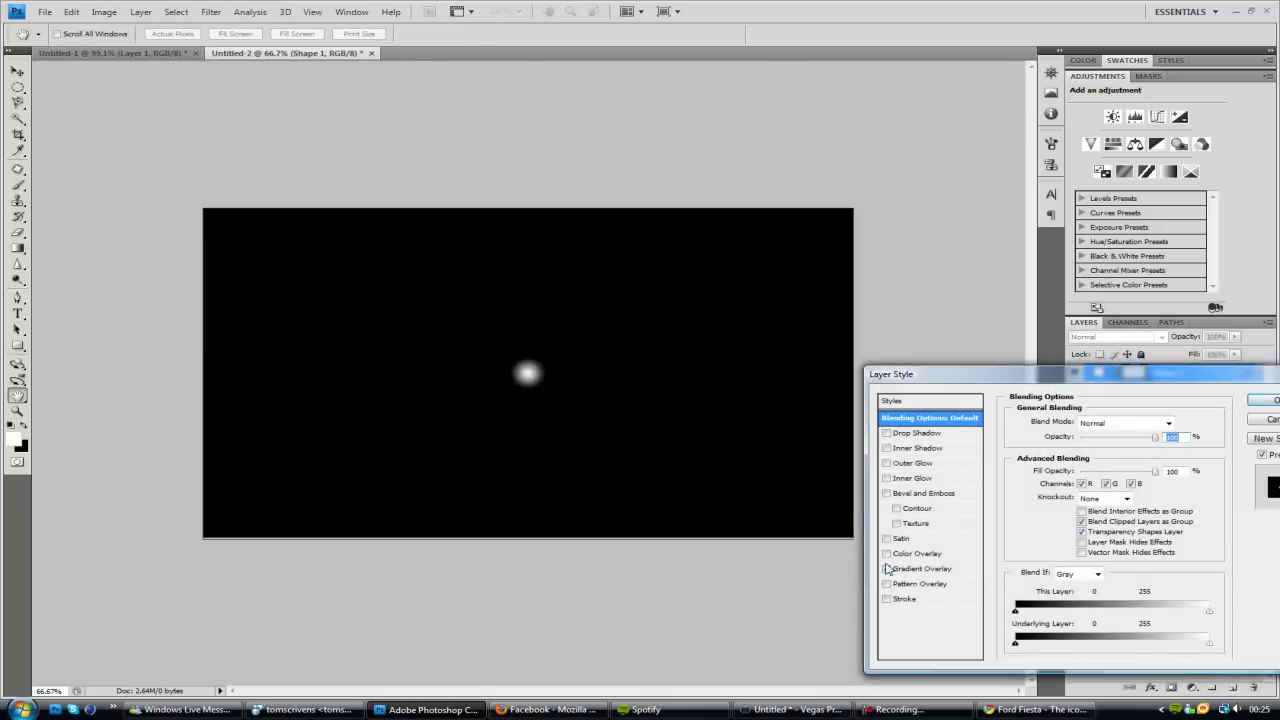
pyautogui.click(886, 568)
pyautogui.click(1263, 400)
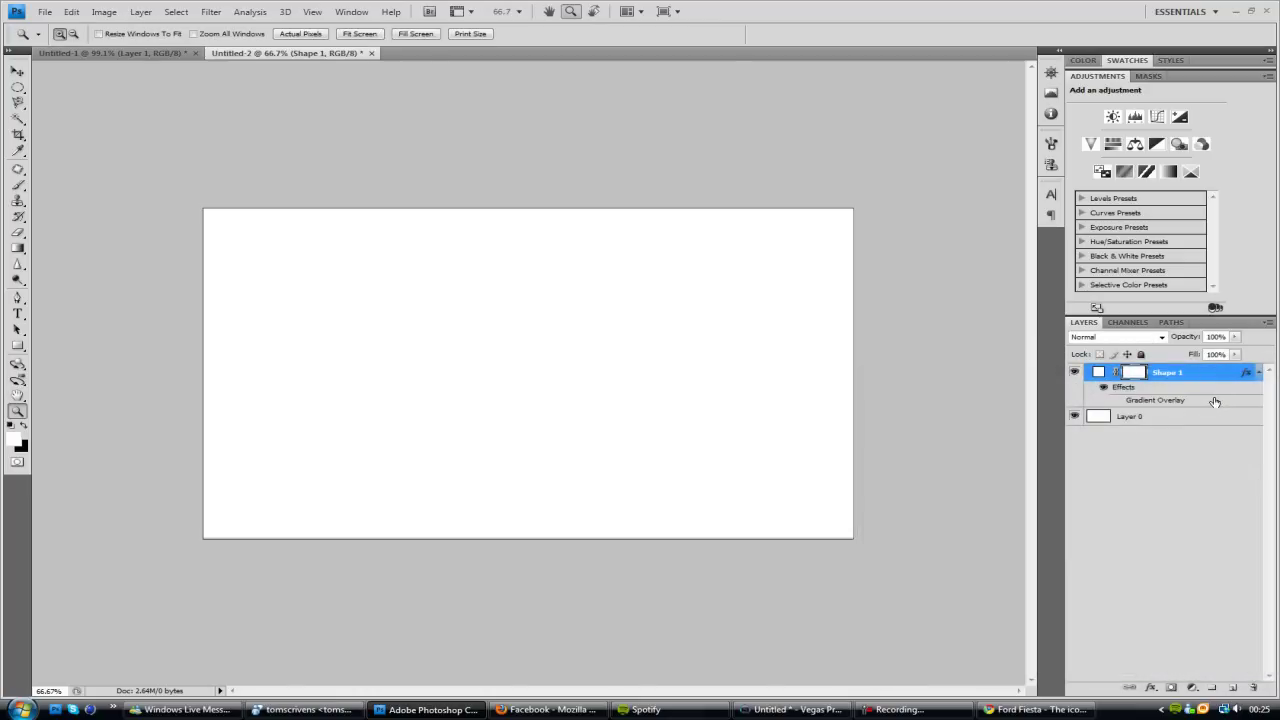
pyautogui.moveTo(1205, 420); pyautogui.dragTo(1210, 381)
pyautogui.click(1257, 374)
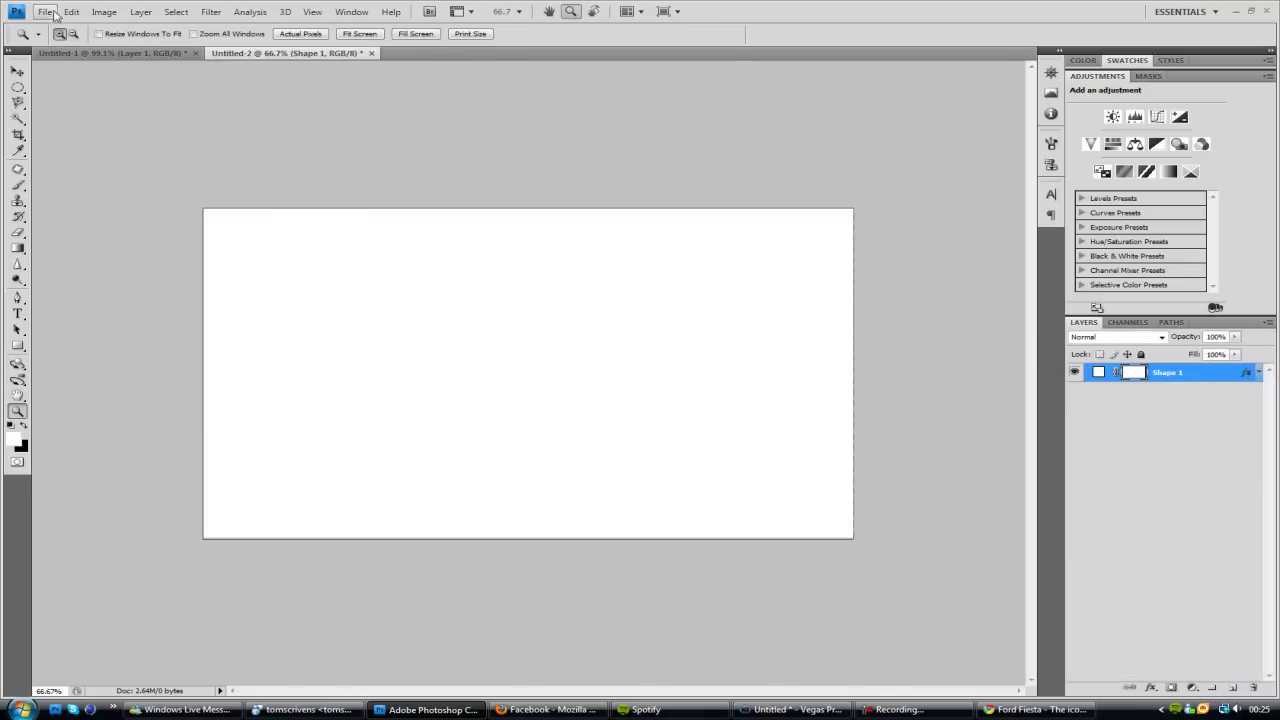
# Stretch the rectangle slightly wider with Free Transform.
pyautogui.click(72, 12)
pyautogui.click(117, 256)
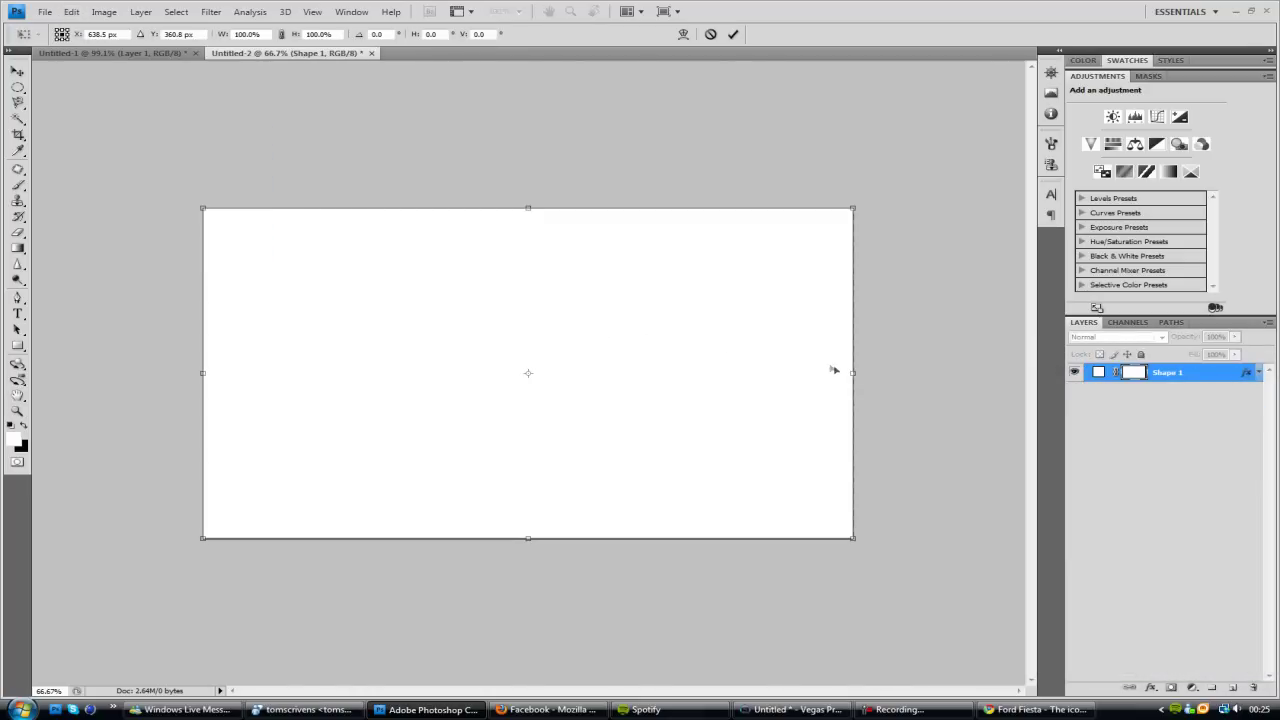
pyautogui.moveTo(854, 372); pyautogui.dragTo(857, 371)
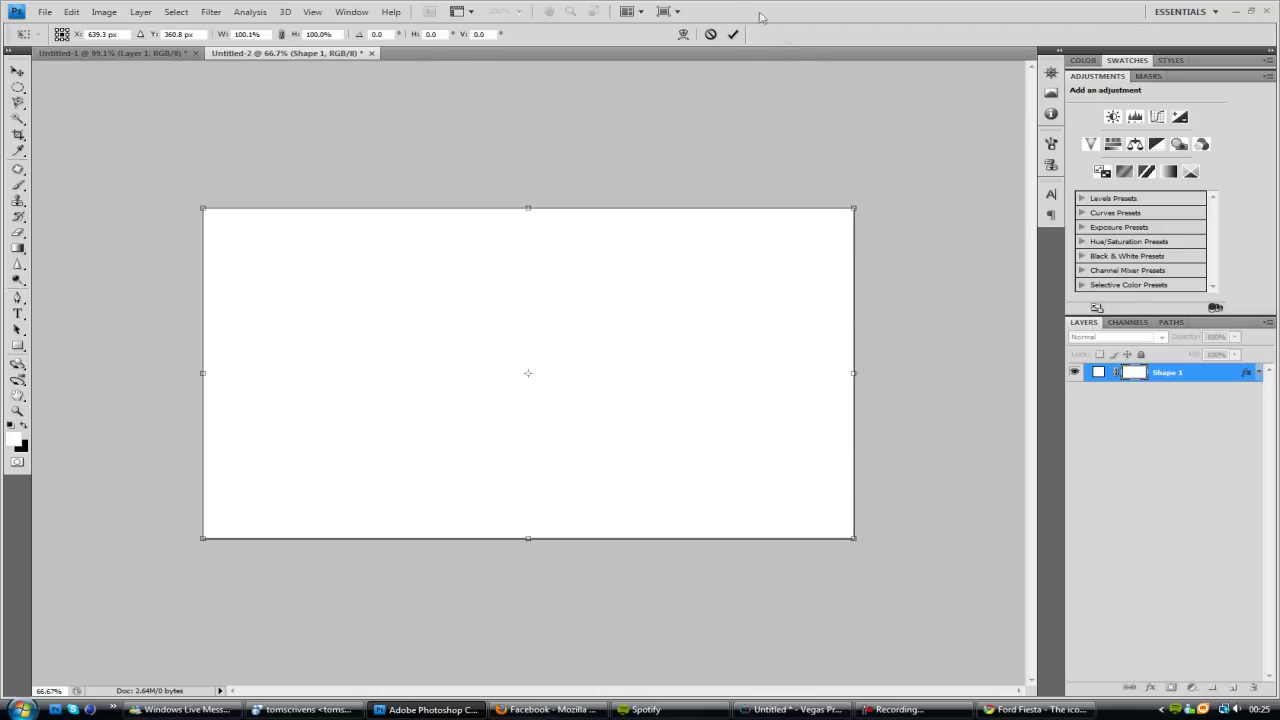
pyautogui.click(734, 35)
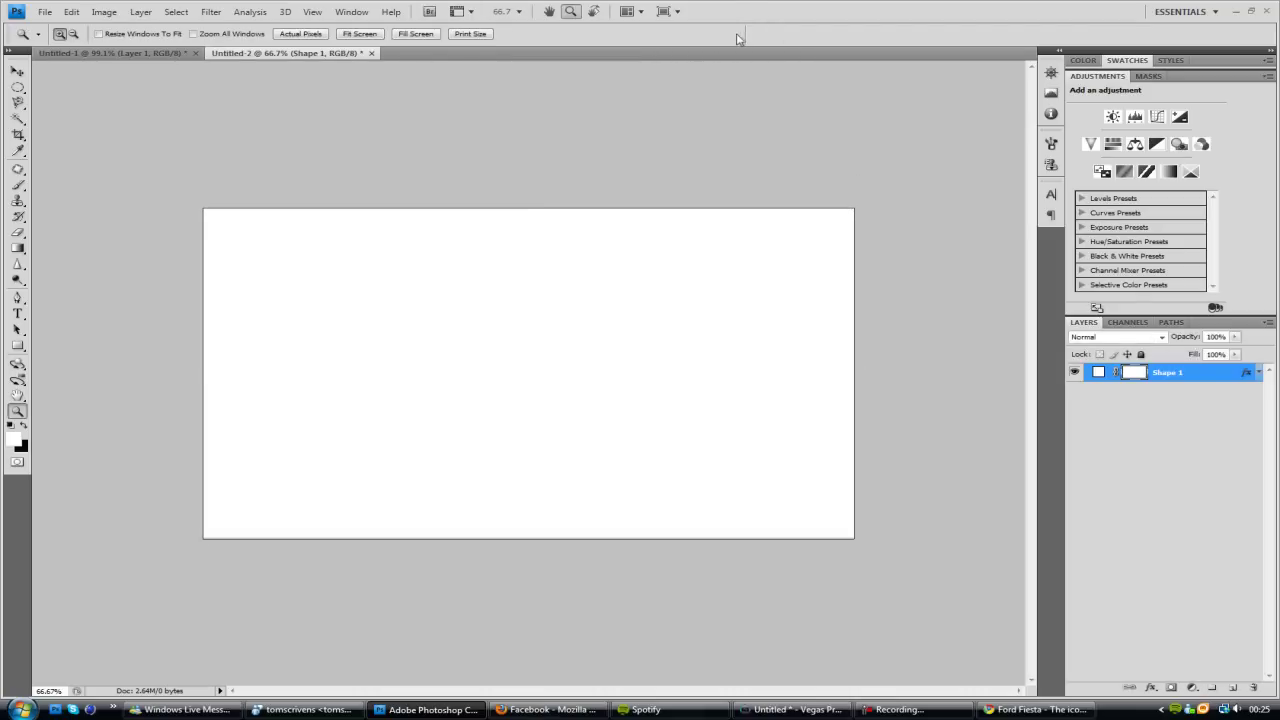
pyautogui.click(1155, 495)
# Re-enable Shape 1's Gradient Overlay as a reversed black-to-white radial gradient at 10% scale.
pyautogui.doubleClick(1192, 378)
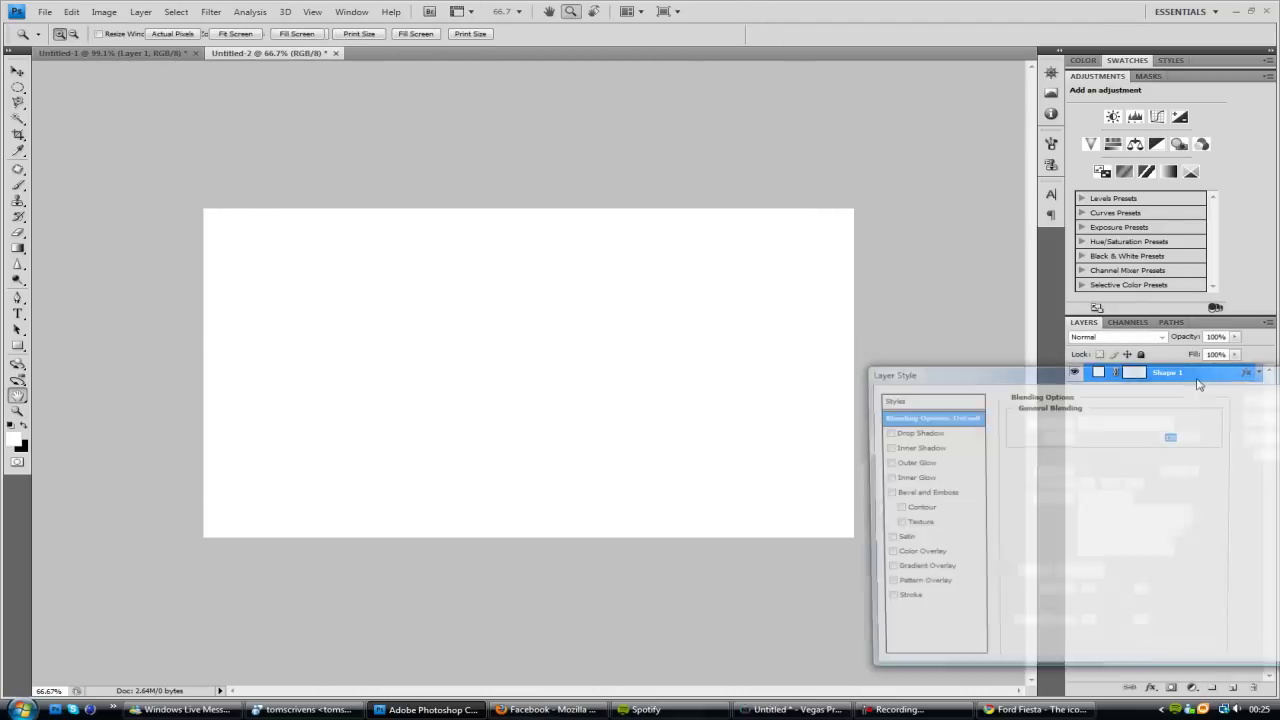
pyautogui.click(887, 569)
pyautogui.click(920, 569)
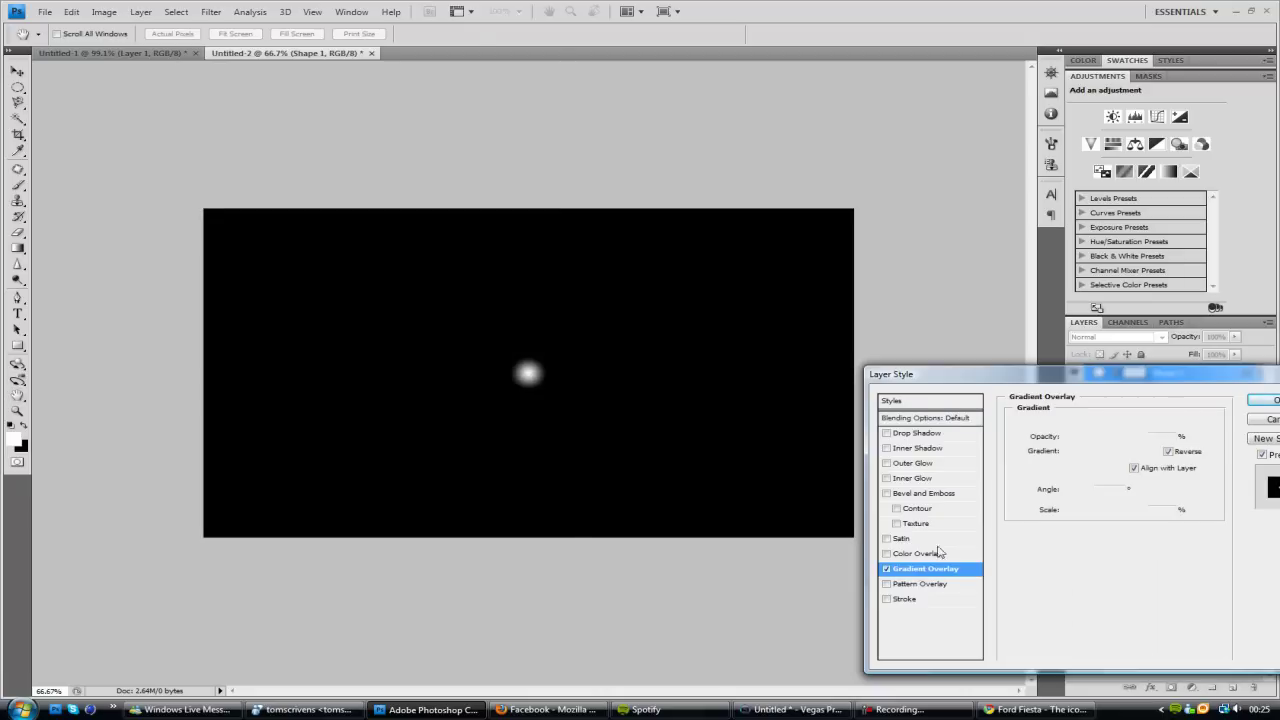
pyautogui.click(1104, 453)
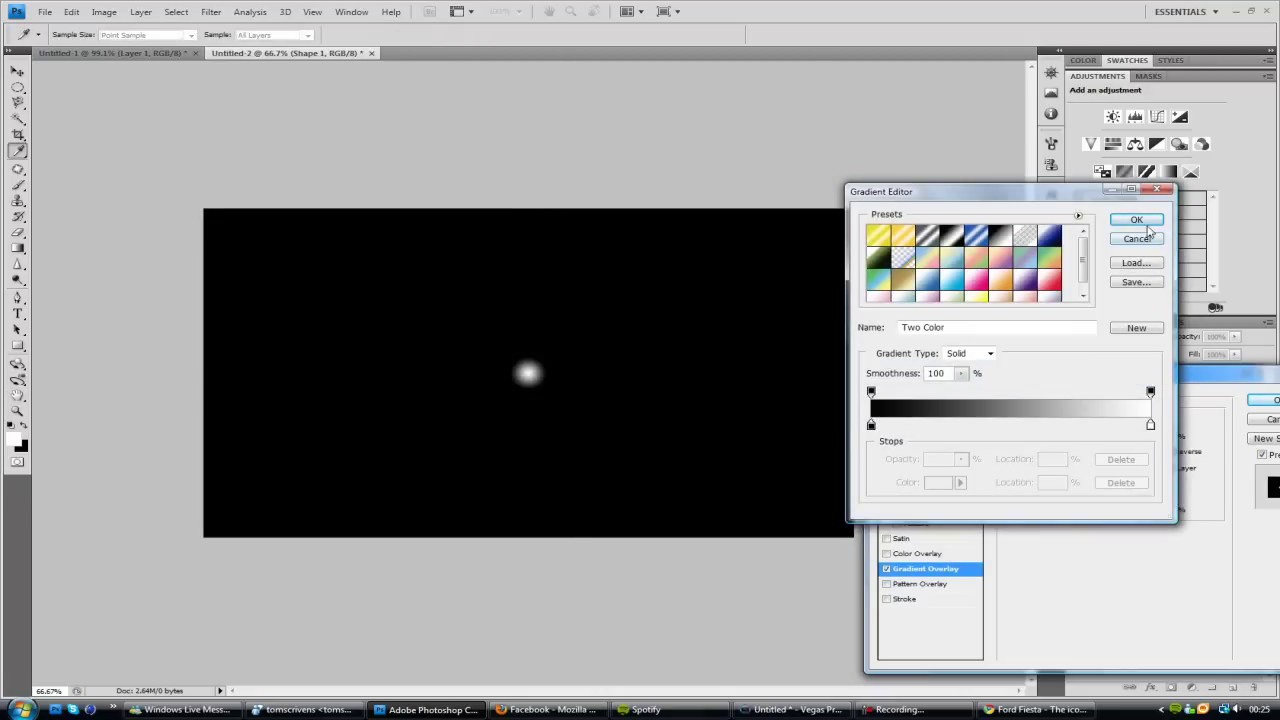
pyautogui.click(1146, 222)
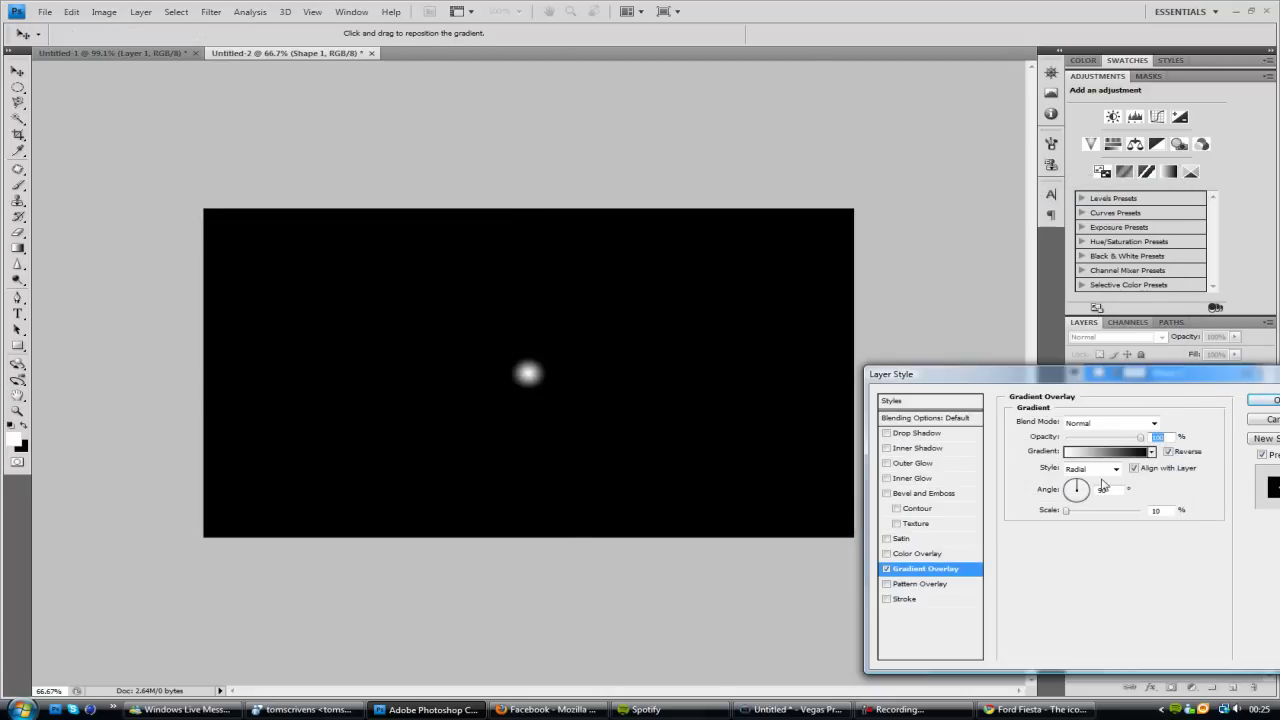
pyautogui.moveTo(1072, 515)
pyautogui.mouseDown()
pyautogui.moveTo(1126, 512)
pyautogui.moveTo(1066, 512)
pyautogui.mouseUp()
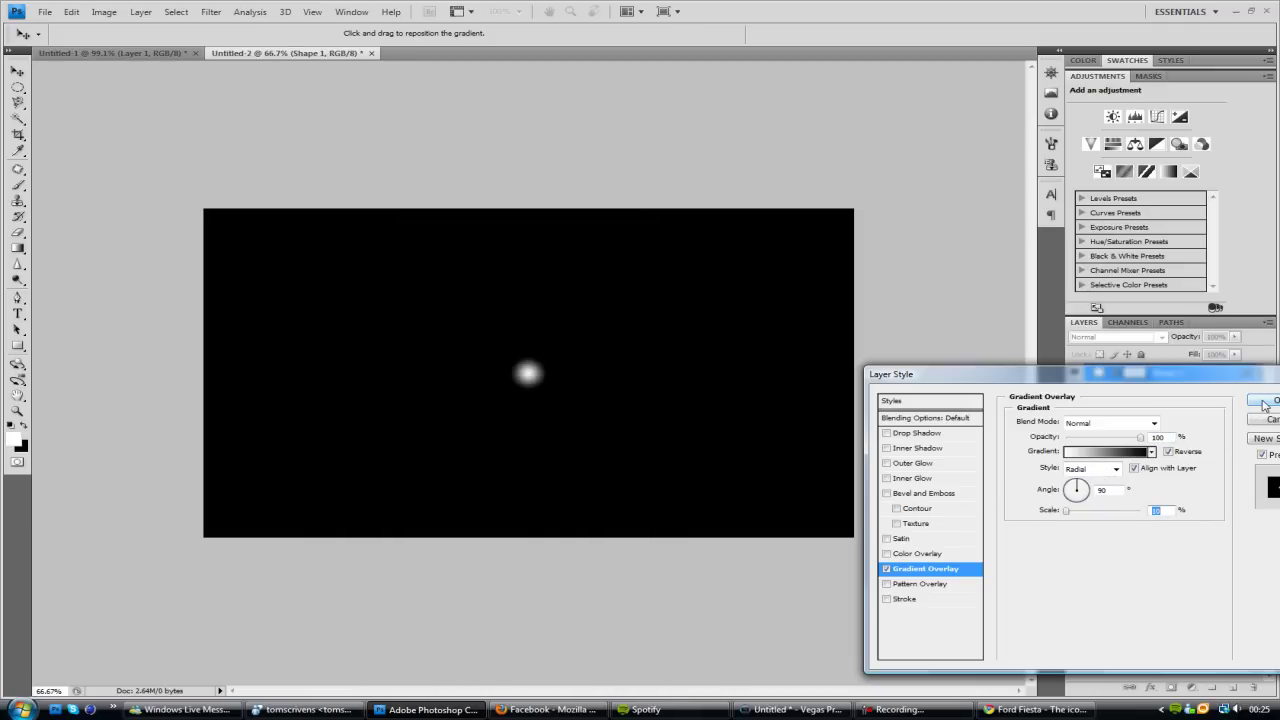
pyautogui.click(1264, 403)
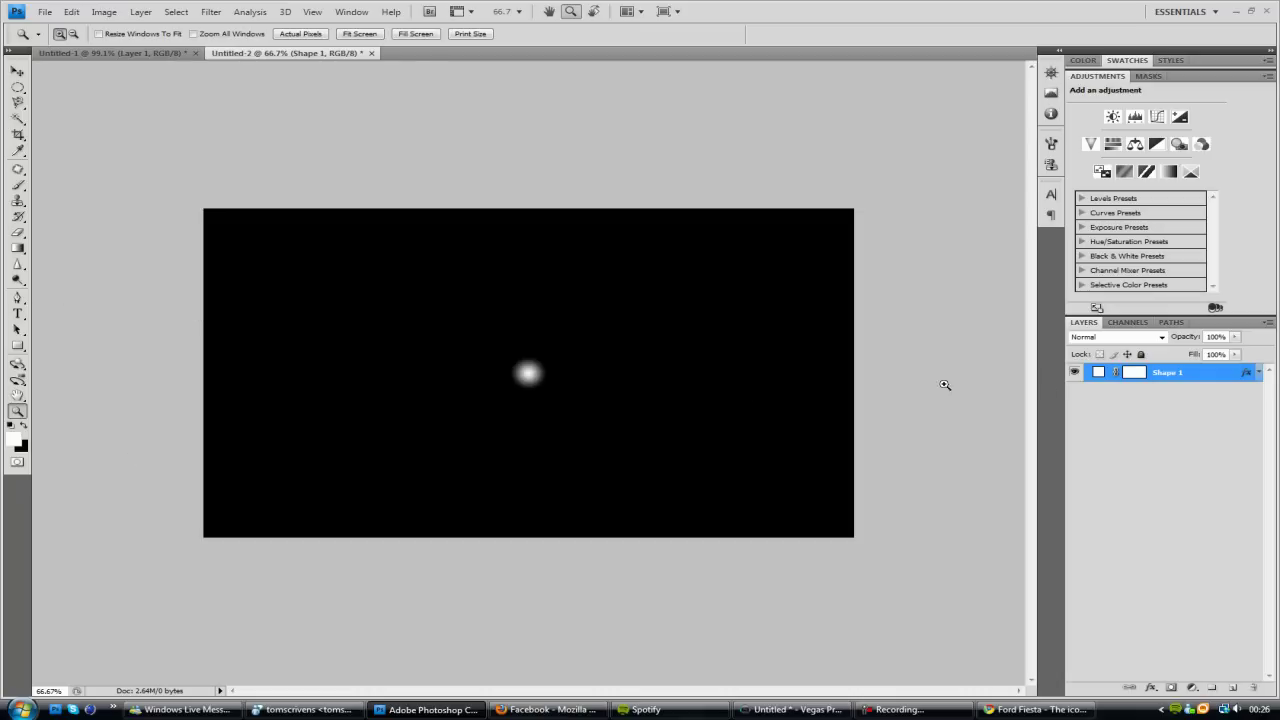
# On new Layer 1, stamp the starburst brush at 2500 px over the centre glow.
pyautogui.click(1232, 686)
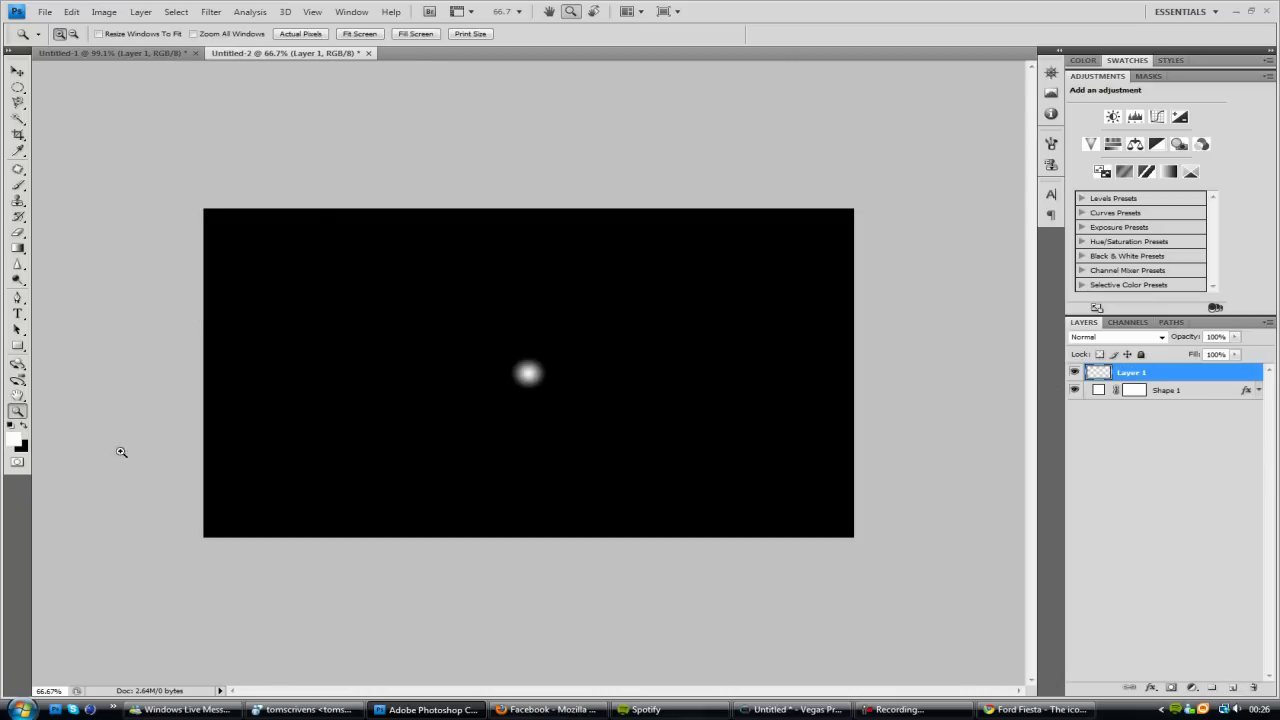
pyautogui.click(491, 373)
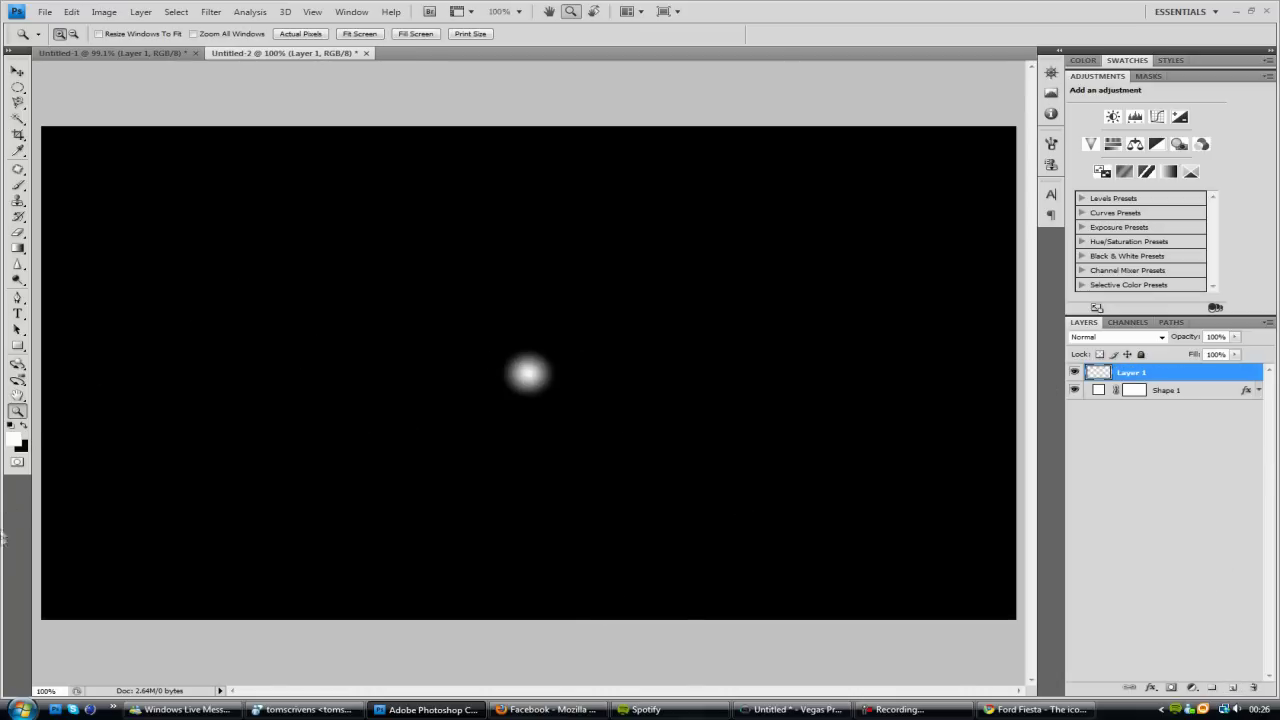
pyautogui.click(18, 186)
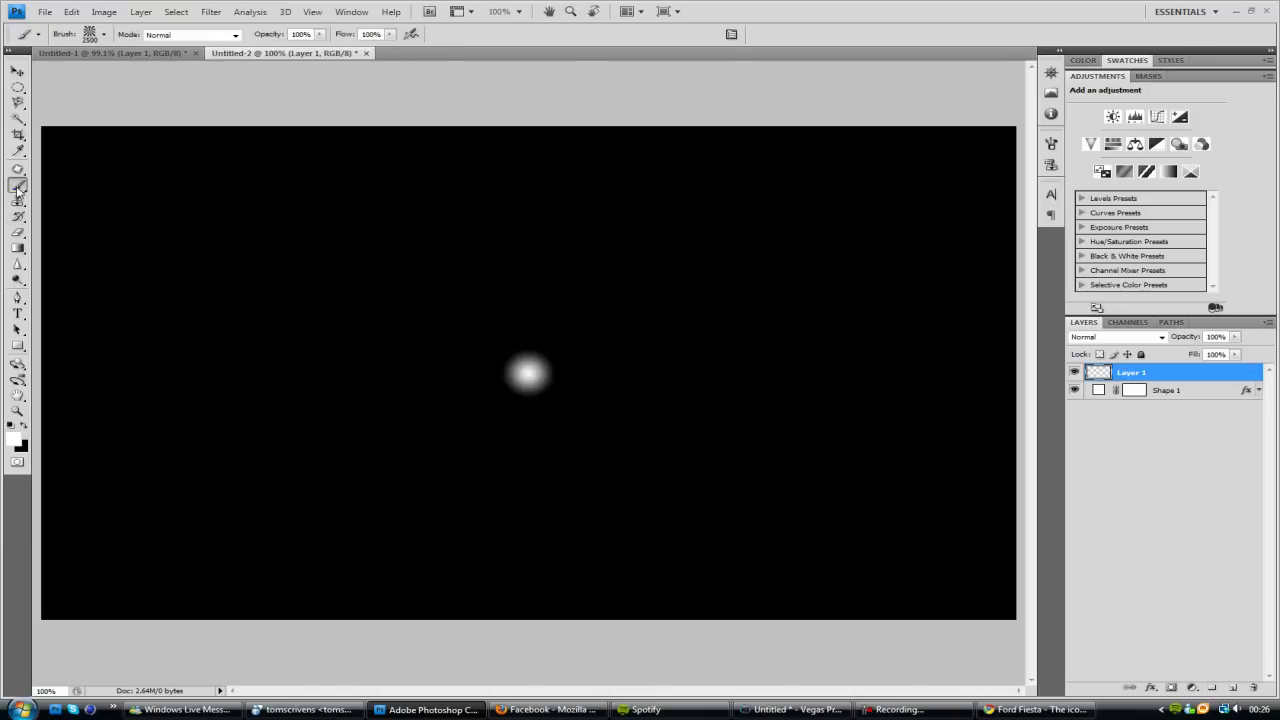
pyautogui.click(103, 35)
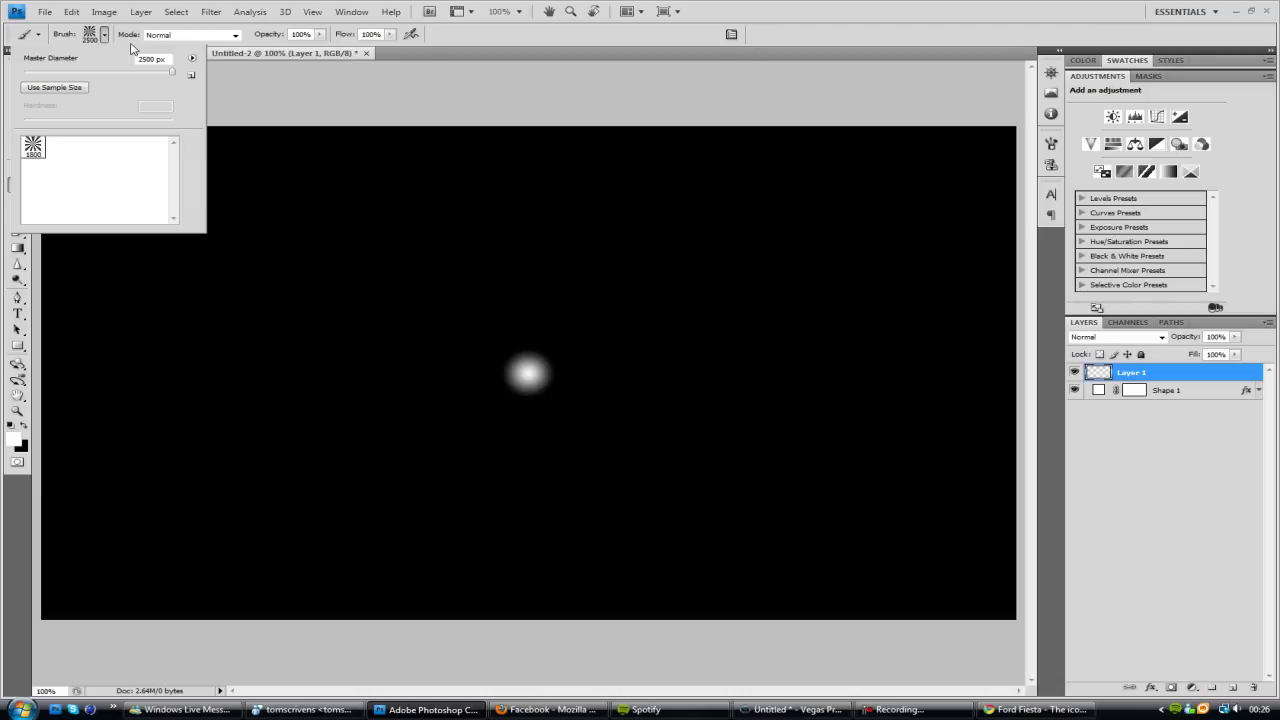
pyautogui.click(32, 146)
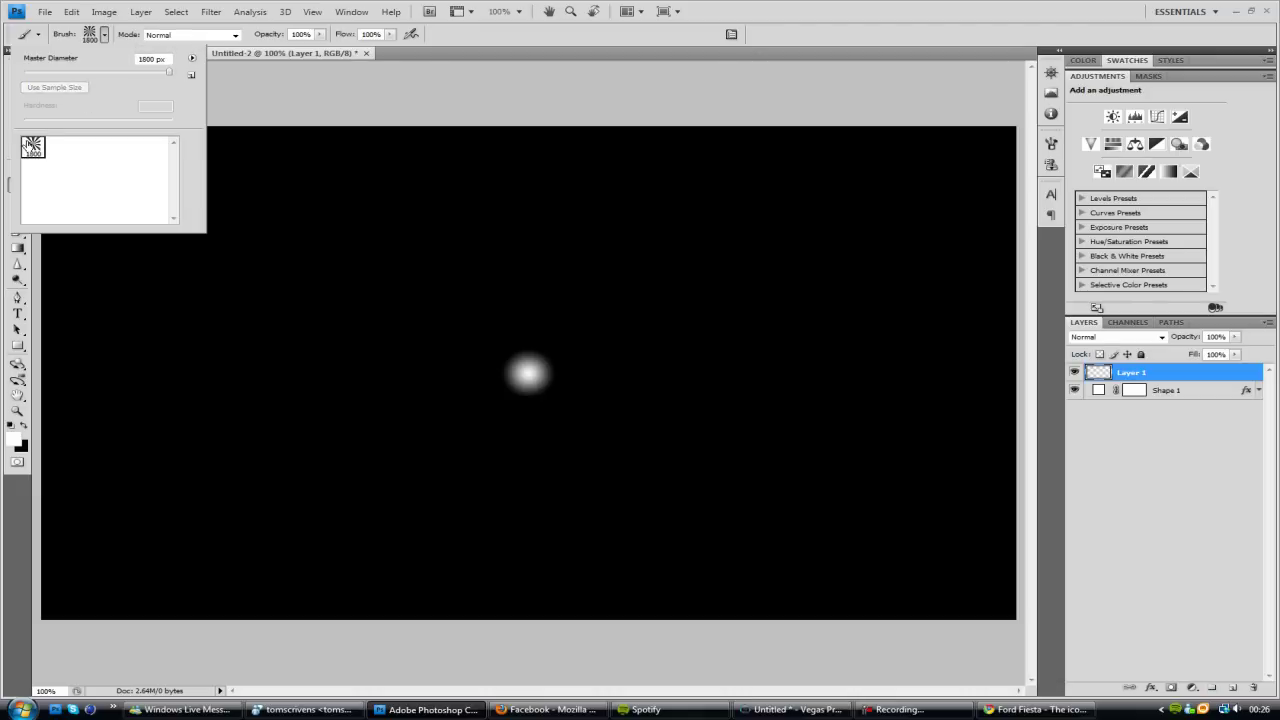
pyautogui.moveTo(172, 74); pyautogui.dragTo(215, 67)
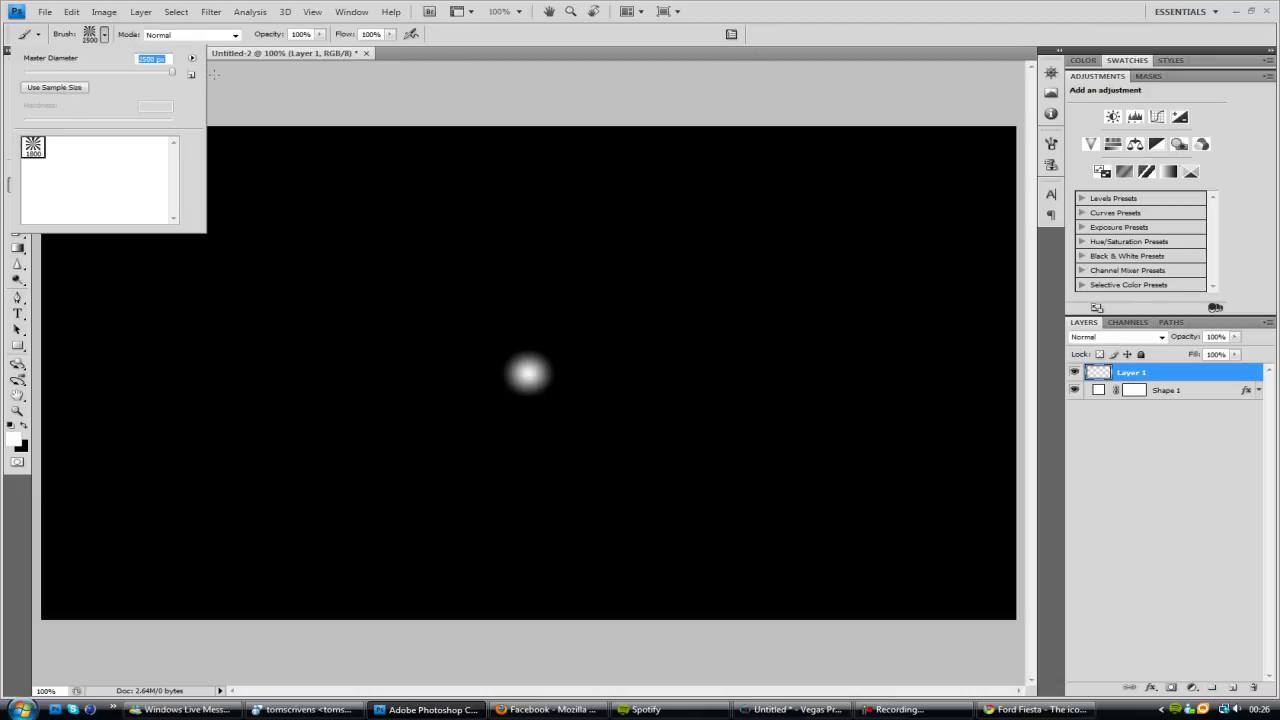
pyautogui.click(528, 373)
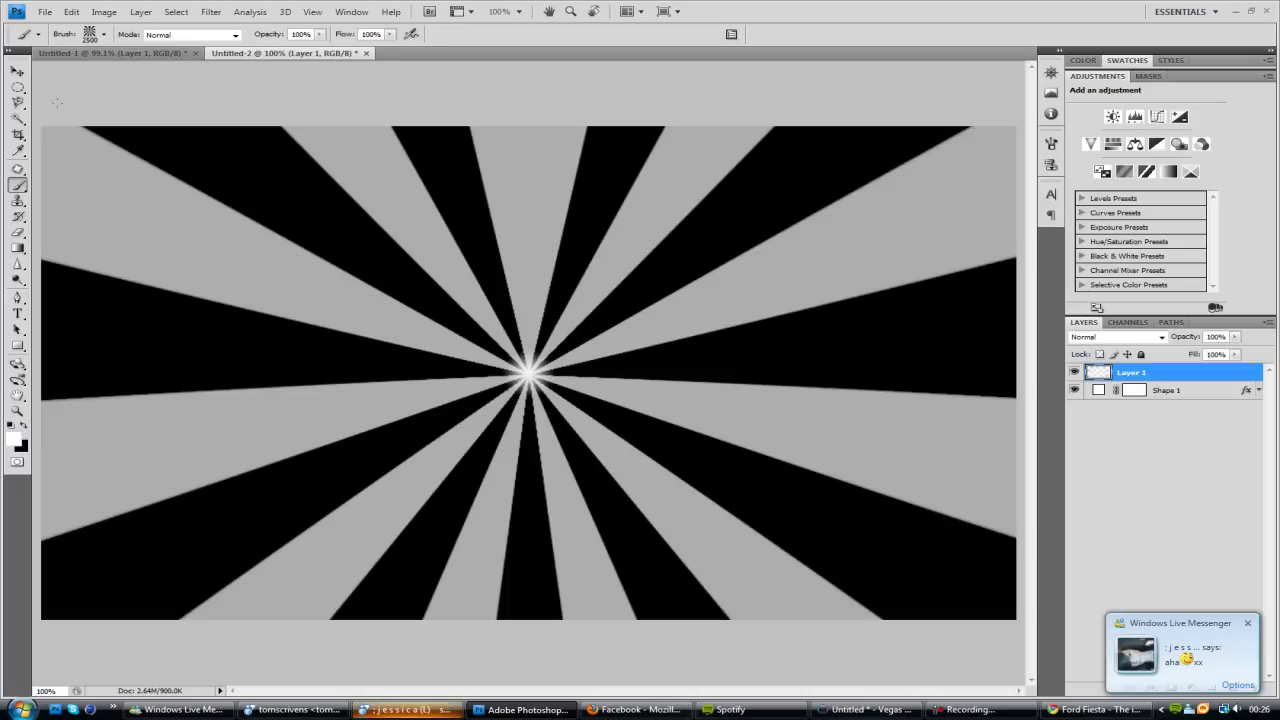
pyautogui.press('v')
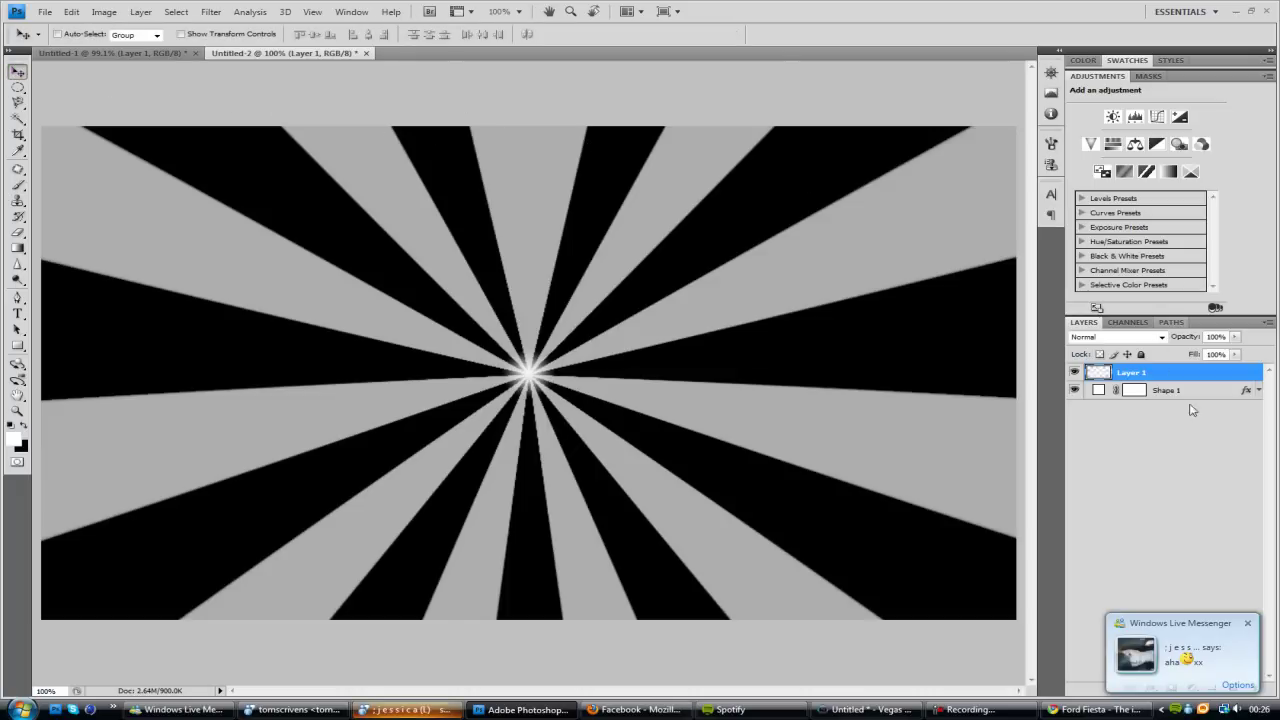
pyautogui.click(1198, 393)
# Give Shape 1 a sky blue 00c0ff Color Overlay.
pyautogui.doubleClick(1206, 391)
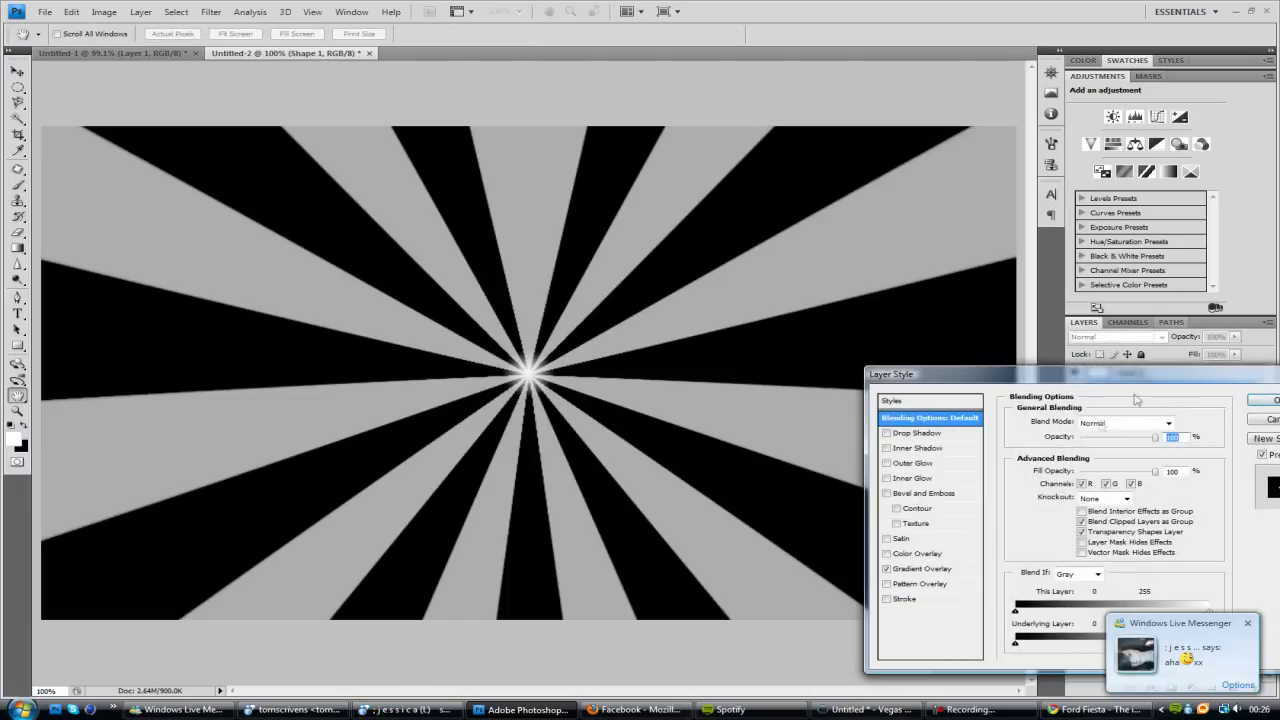
pyautogui.click(887, 568)
pyautogui.click(914, 568)
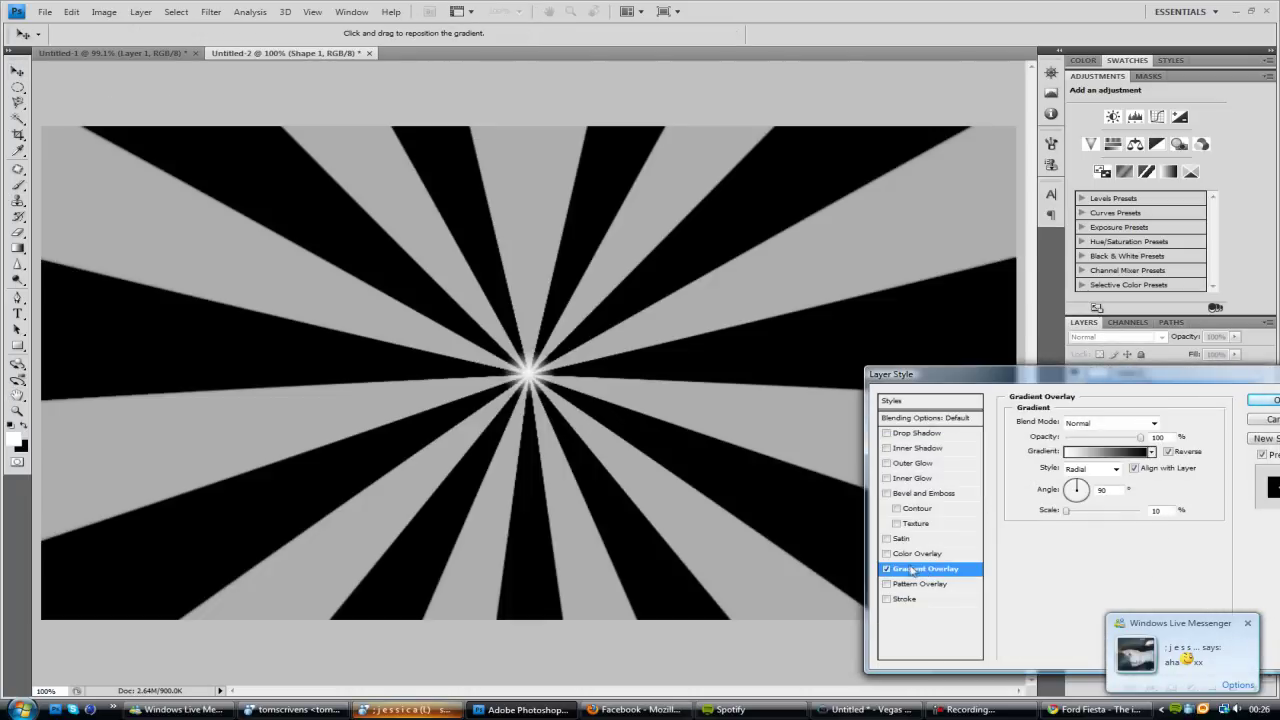
pyautogui.click(915, 554)
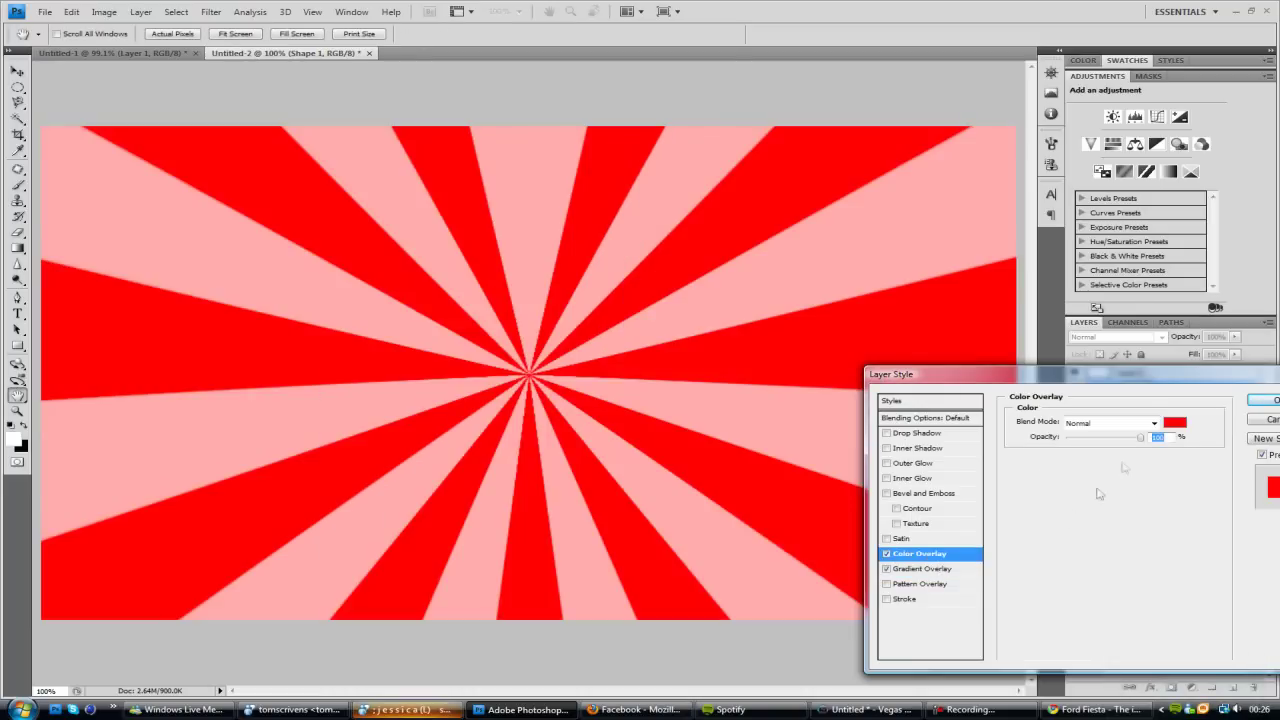
pyautogui.click(1174, 422)
pyautogui.click(984, 349)
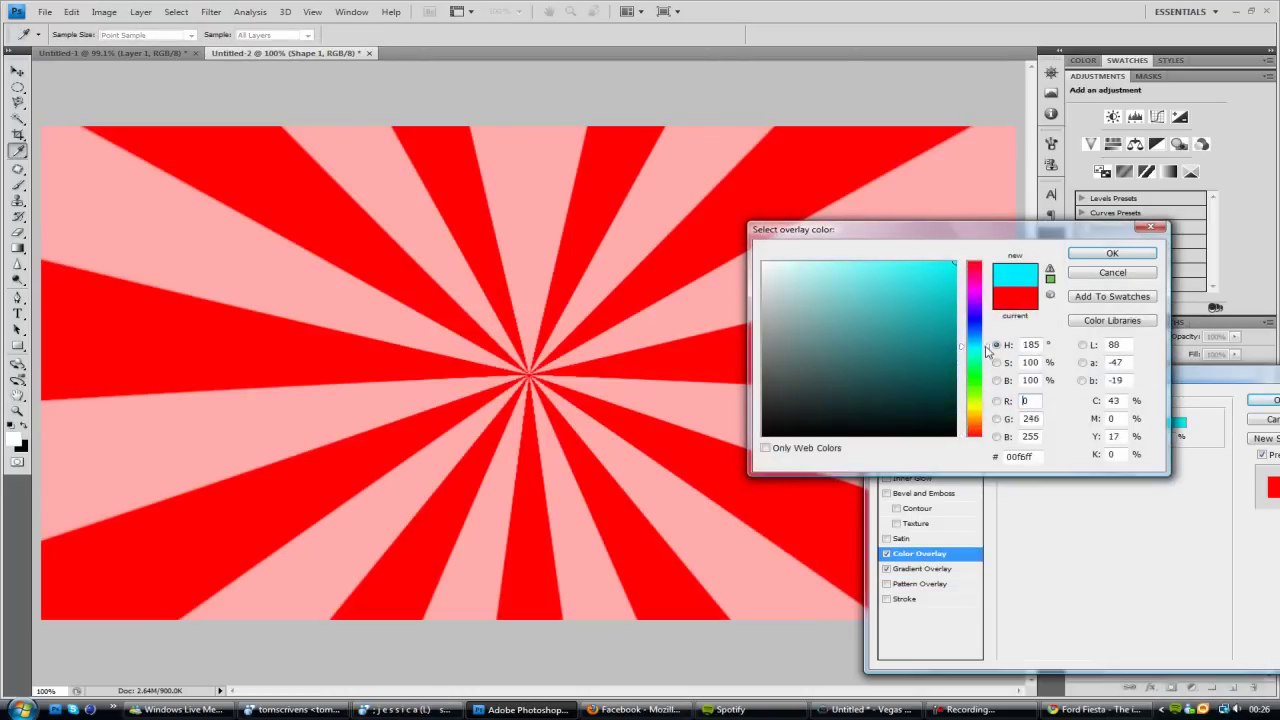
pyautogui.moveTo(986, 350); pyautogui.dragTo(986, 341)
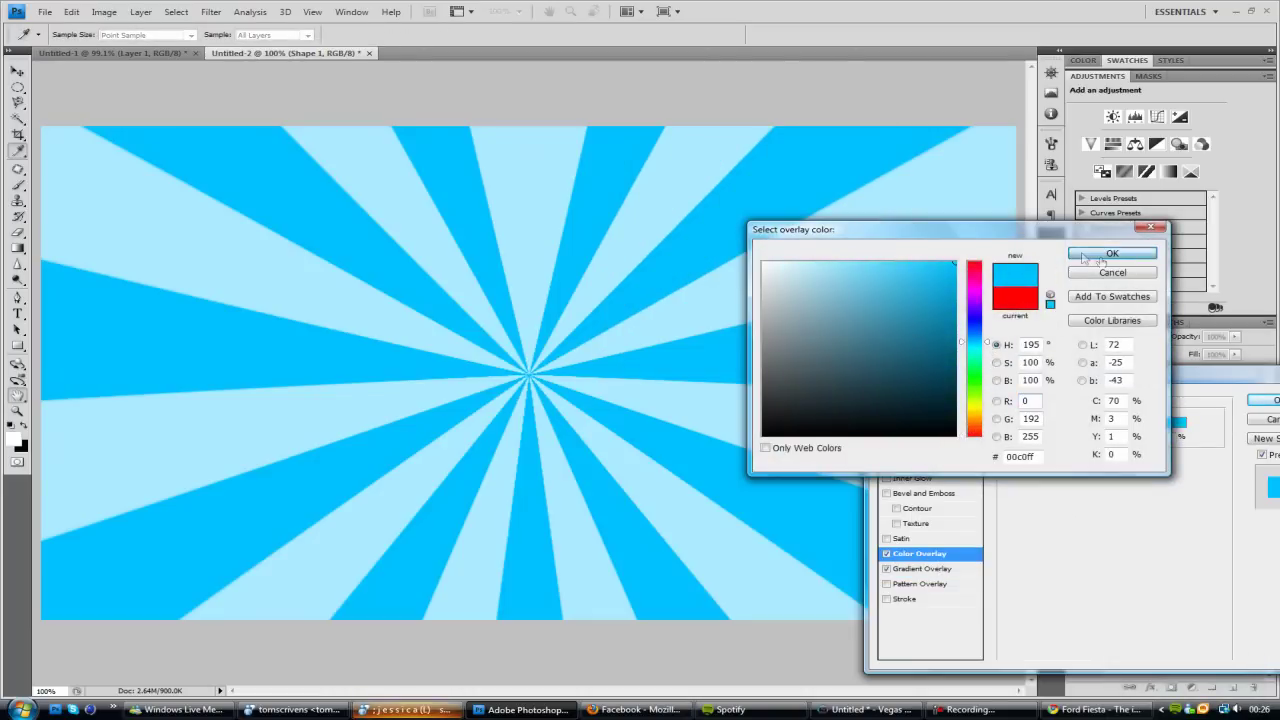
pyautogui.click(1085, 257)
pyautogui.click(1263, 400)
# Give the starburst Layer 1 a pale cyan 70faff Color Overlay.
pyautogui.click(1199, 377)
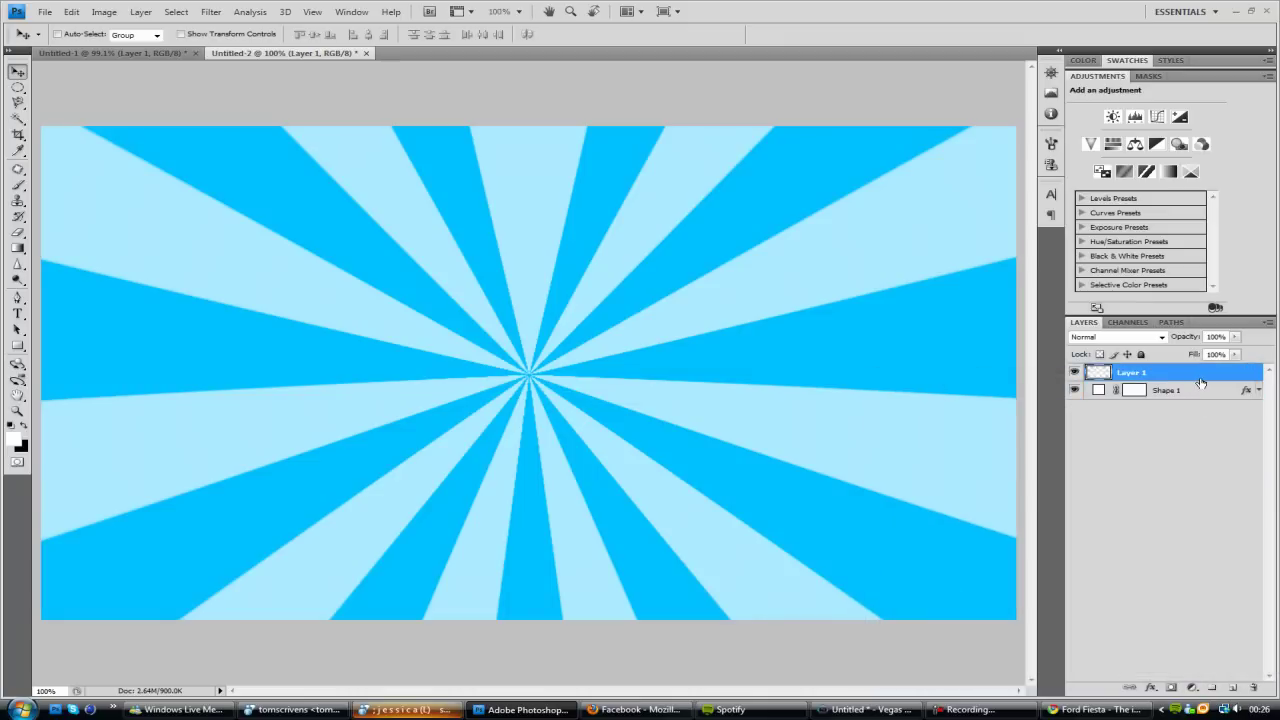
pyautogui.doubleClick(1200, 376)
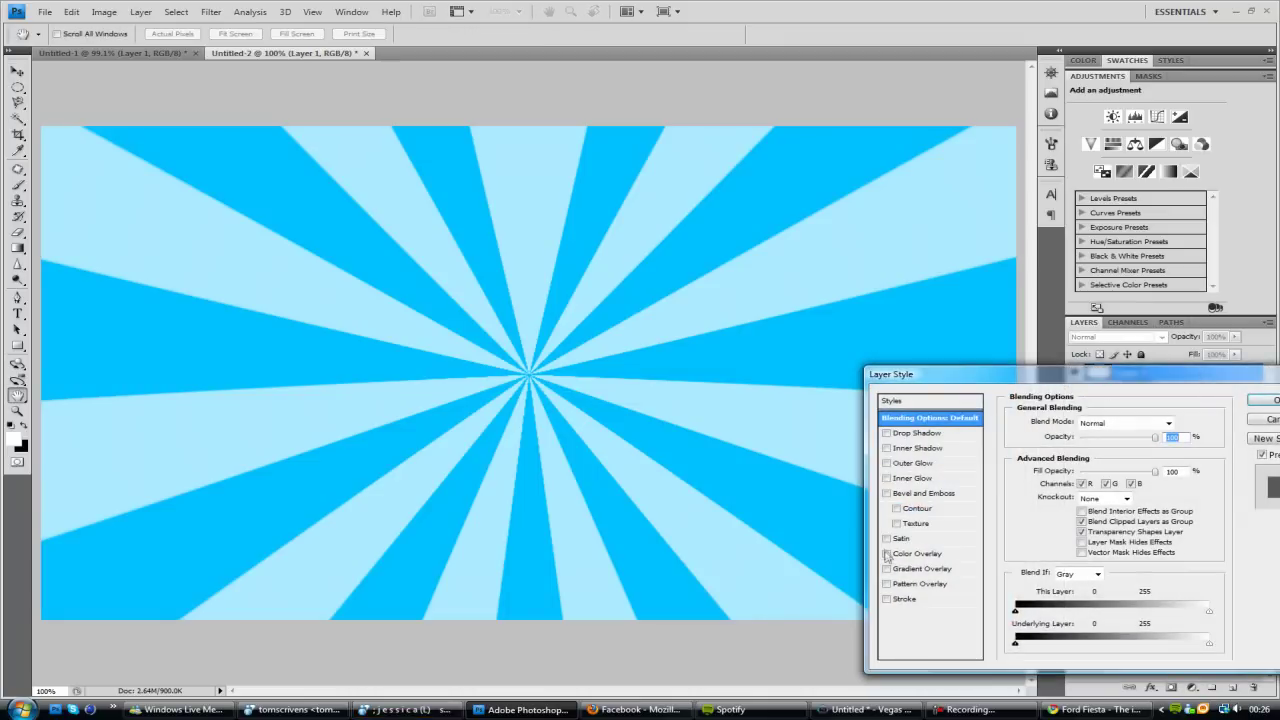
pyautogui.click(886, 553)
pyautogui.click(917, 553)
pyautogui.click(1174, 422)
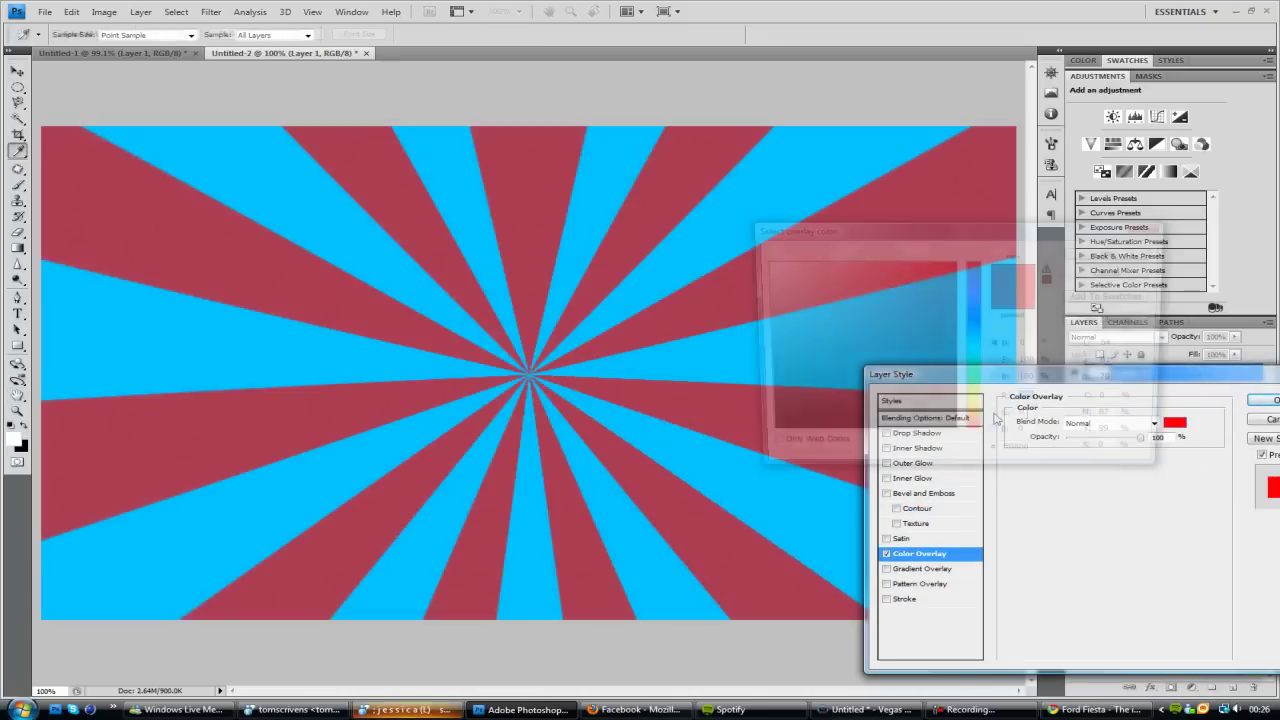
pyautogui.click(764, 264)
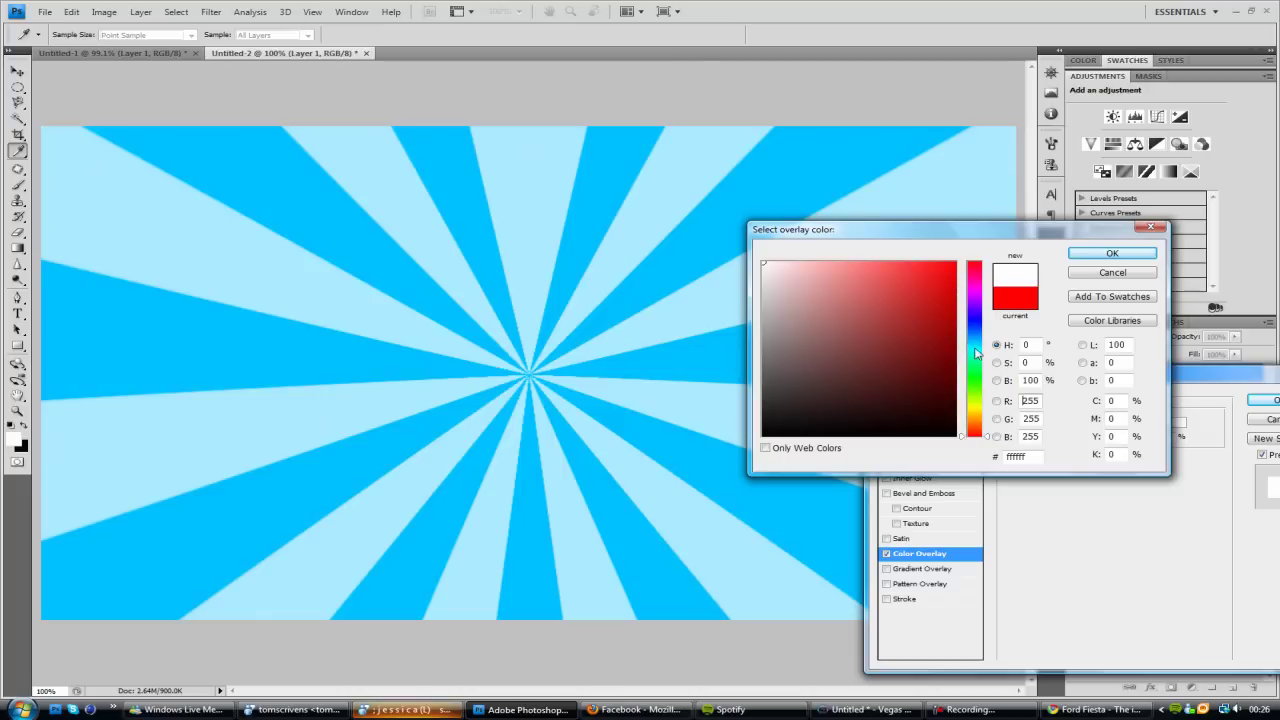
pyautogui.moveTo(977, 352); pyautogui.dragTo(976, 410)
pyautogui.click(954, 264)
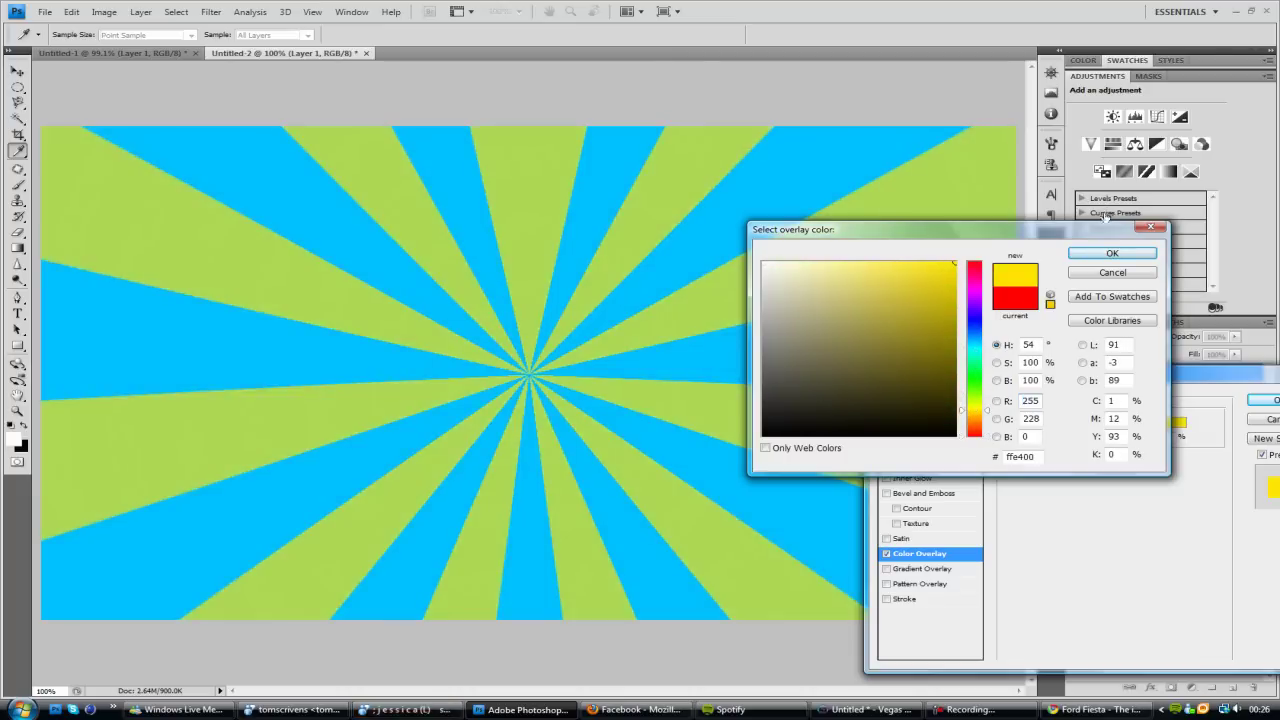
pyautogui.moveTo(989, 367); pyautogui.dragTo(988, 348)
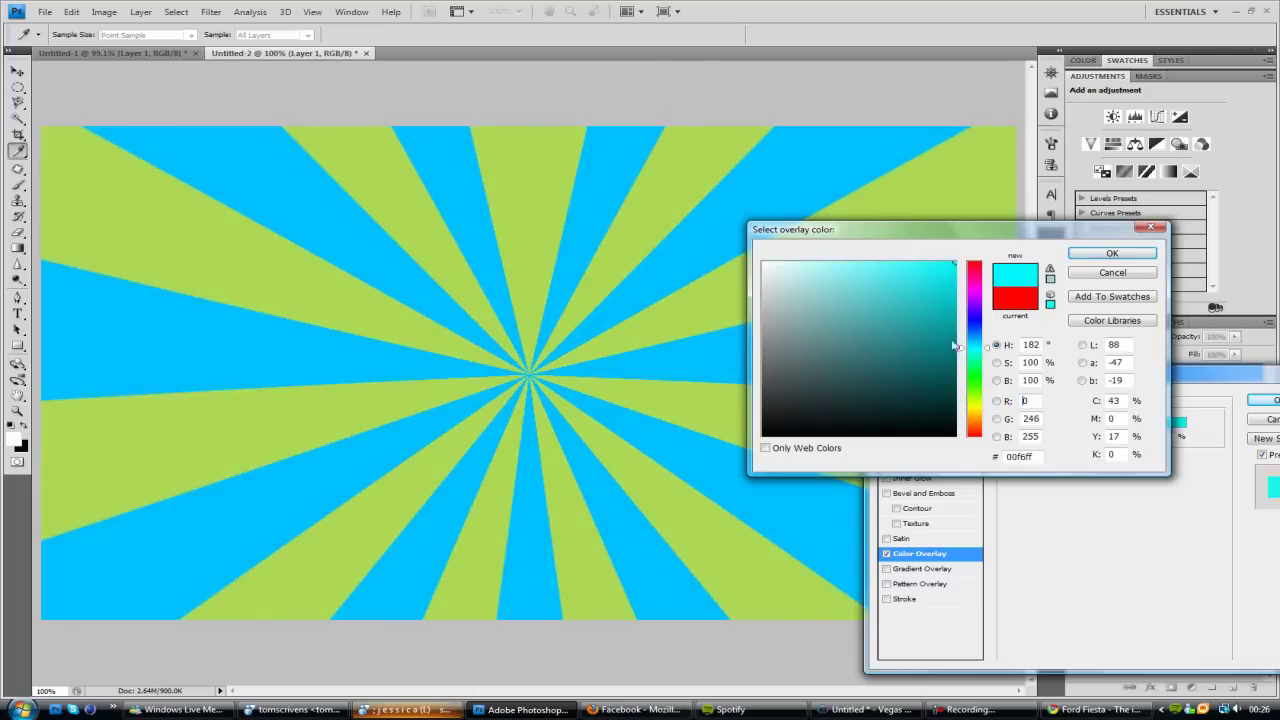
pyautogui.click(884, 262)
pyautogui.click(840, 261)
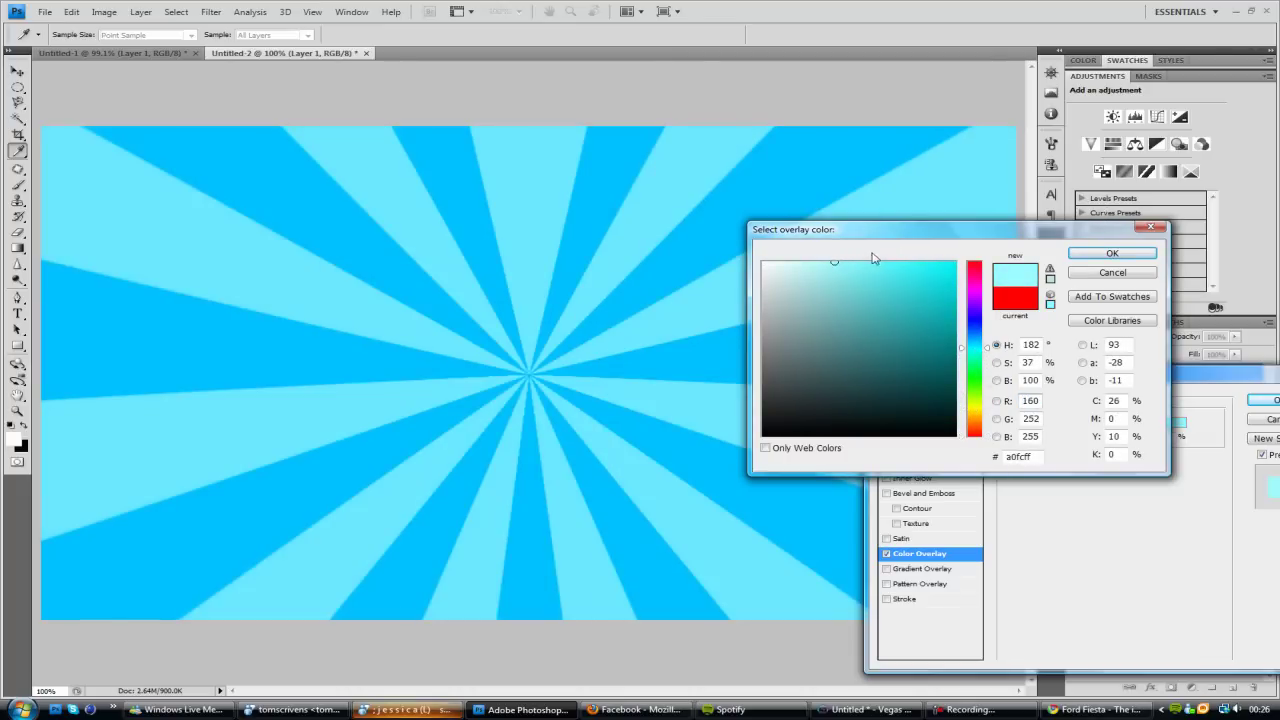
pyautogui.click(870, 262)
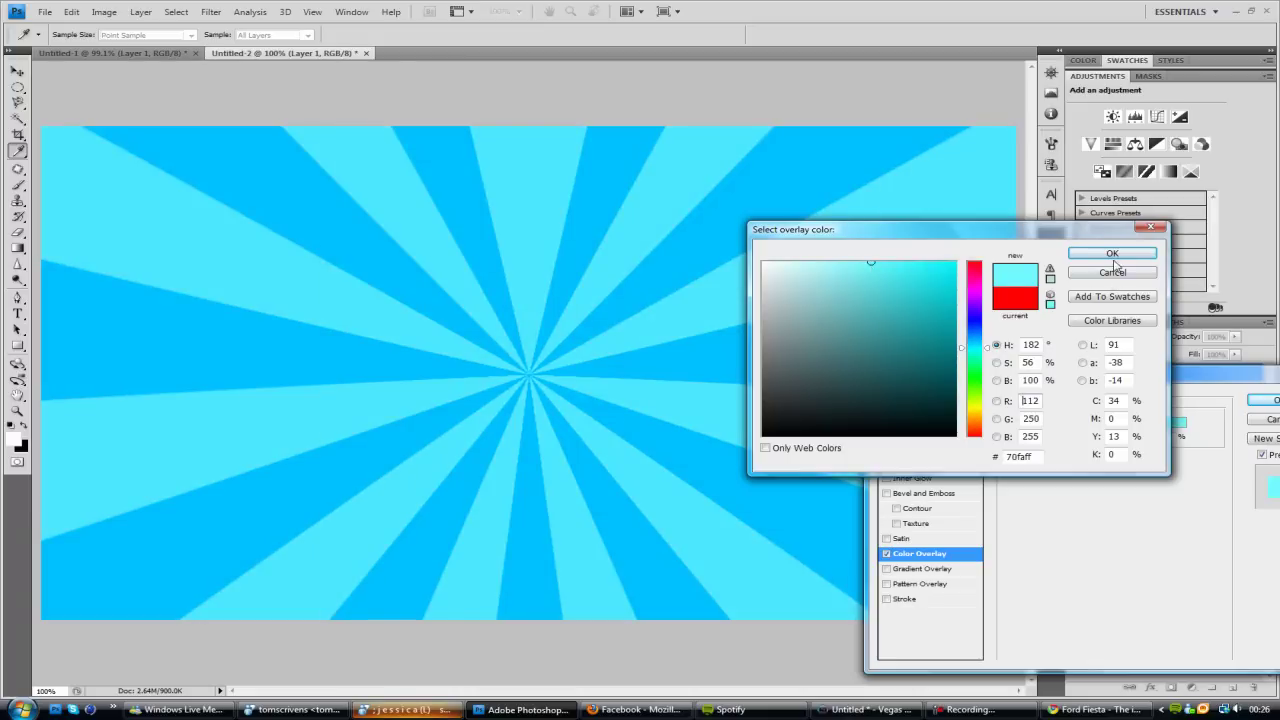
pyautogui.click(1113, 254)
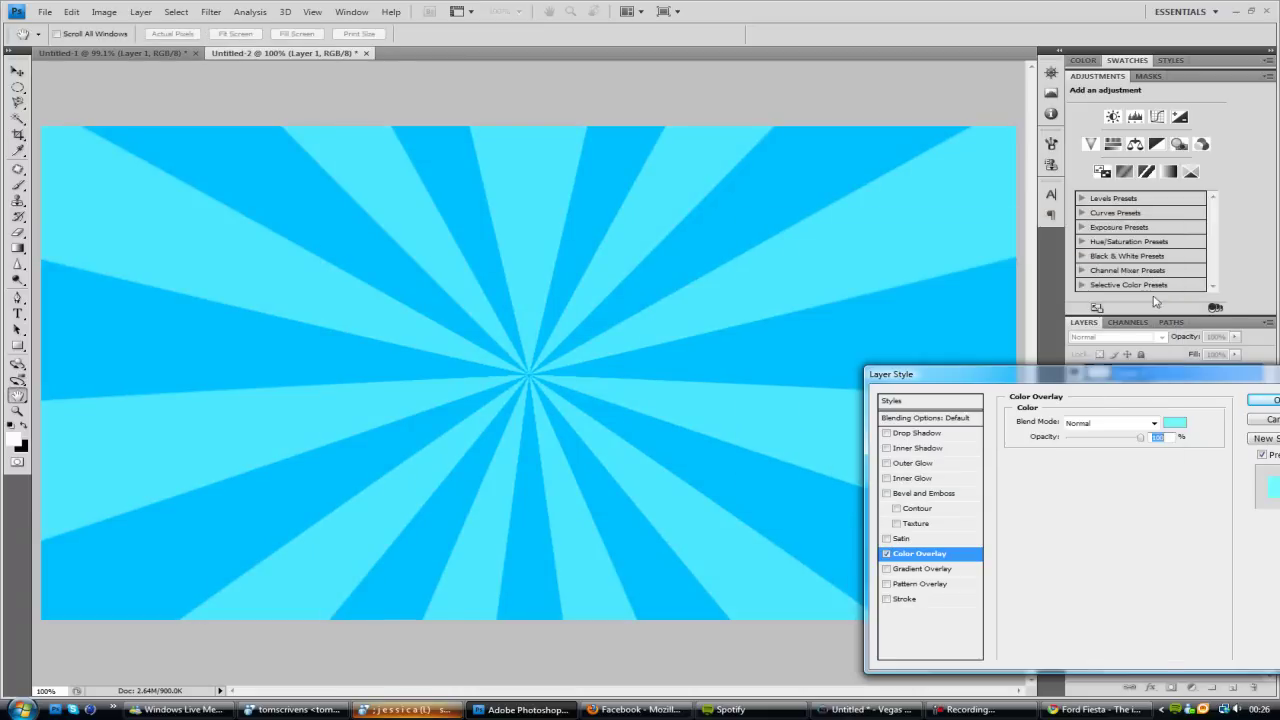
pyautogui.click(1266, 400)
pyautogui.click(1257, 372)
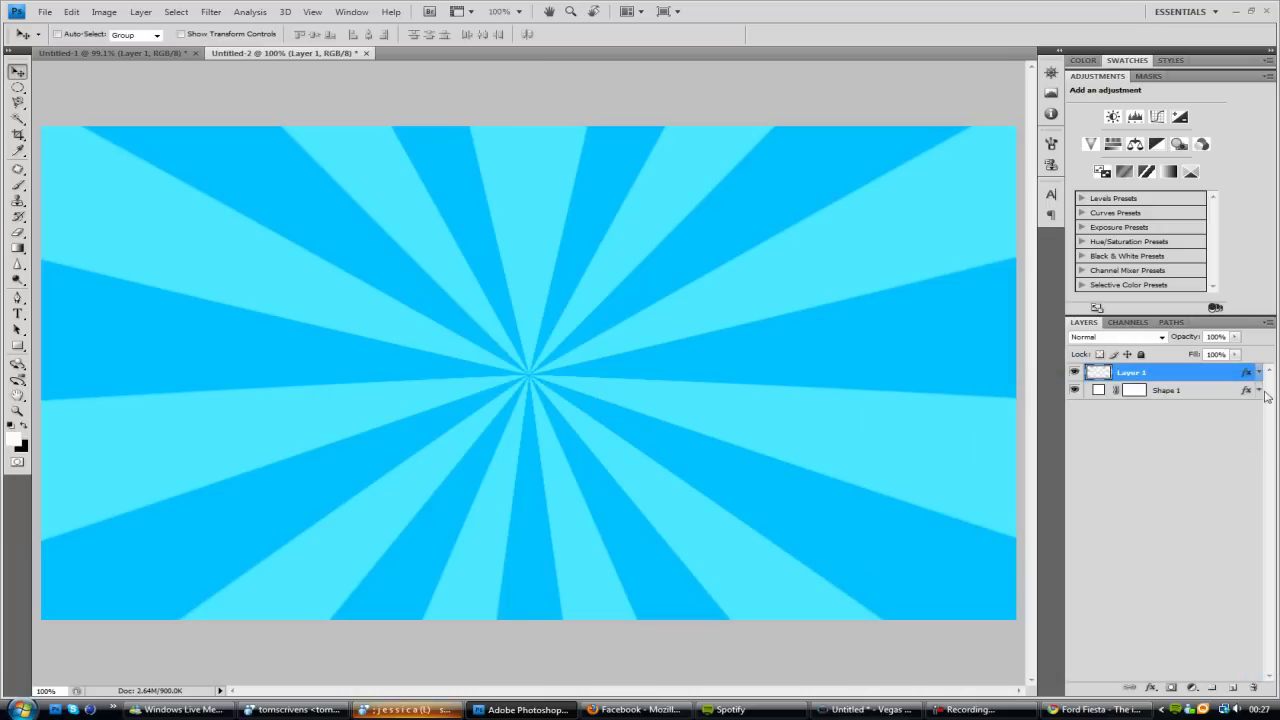
# Save the image to the Desktop as JPEG 'tut' at Quality 12 Maximum.
pyautogui.click(1241, 392)
pyautogui.click(1193, 375)
pyautogui.click(47, 12)
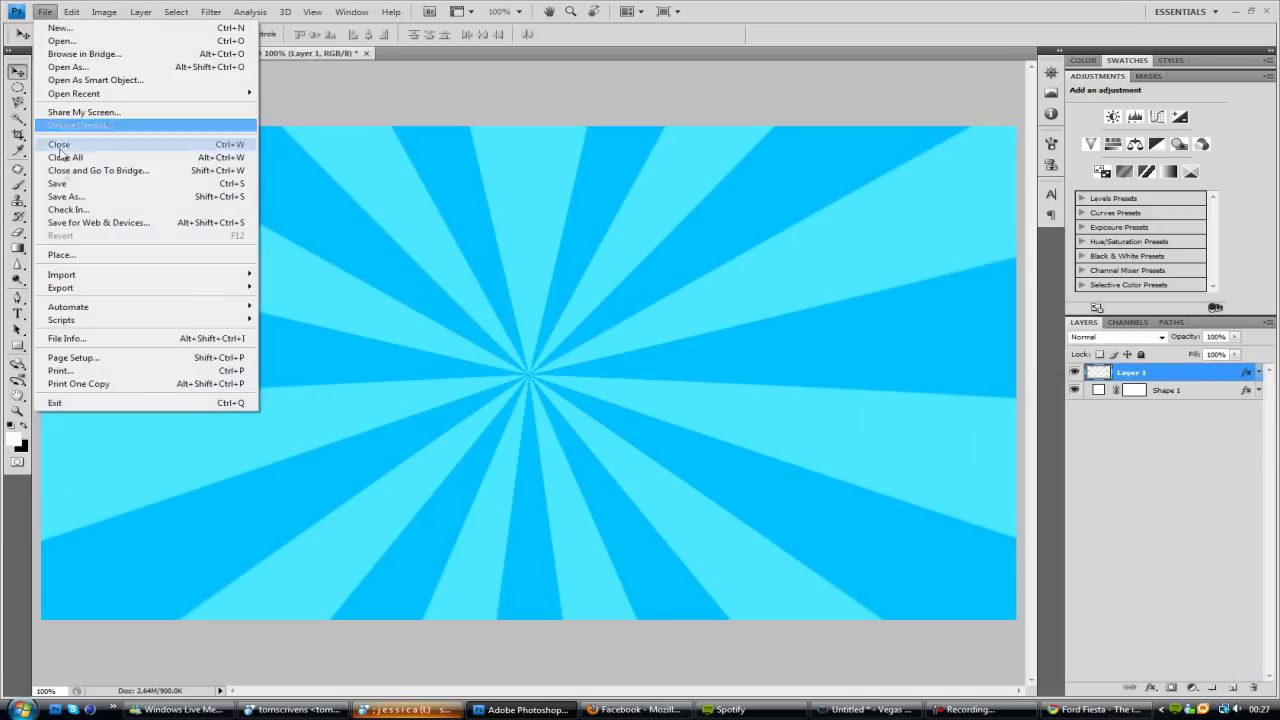
pyautogui.click(62, 197)
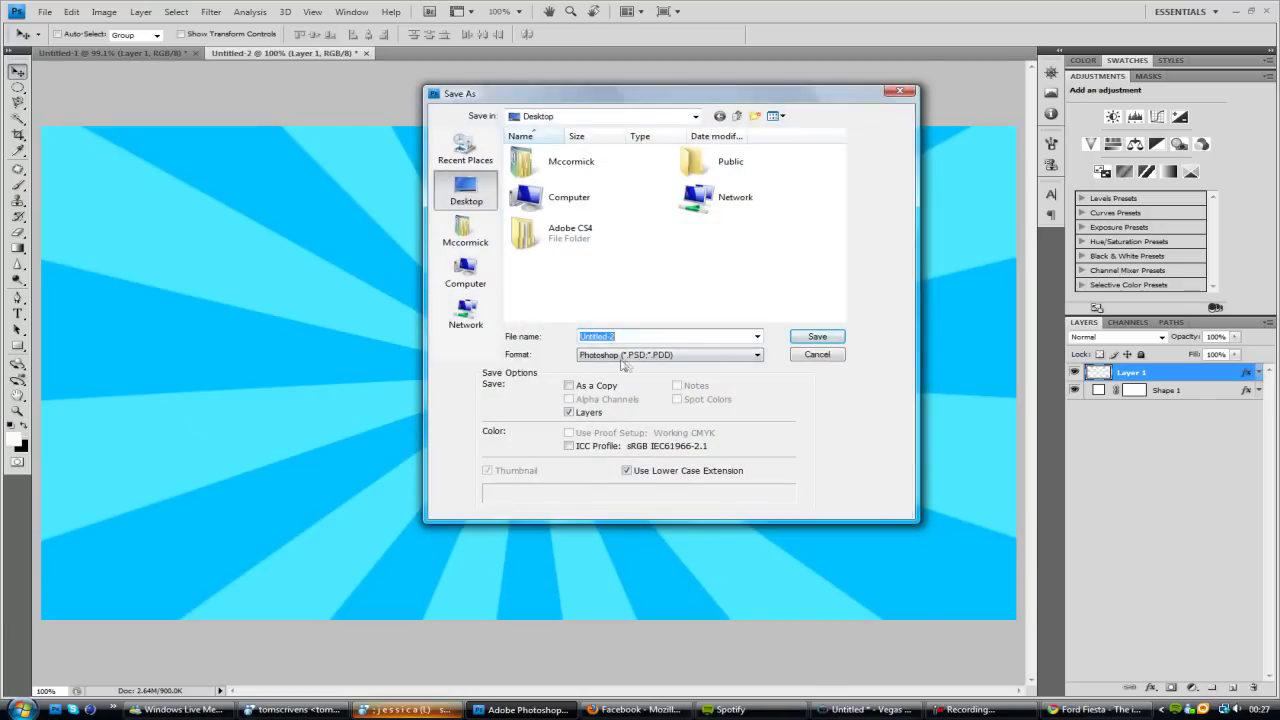
pyautogui.click(636, 354)
pyautogui.click(636, 354)
pyautogui.write('tut')
pyautogui.click(634, 356)
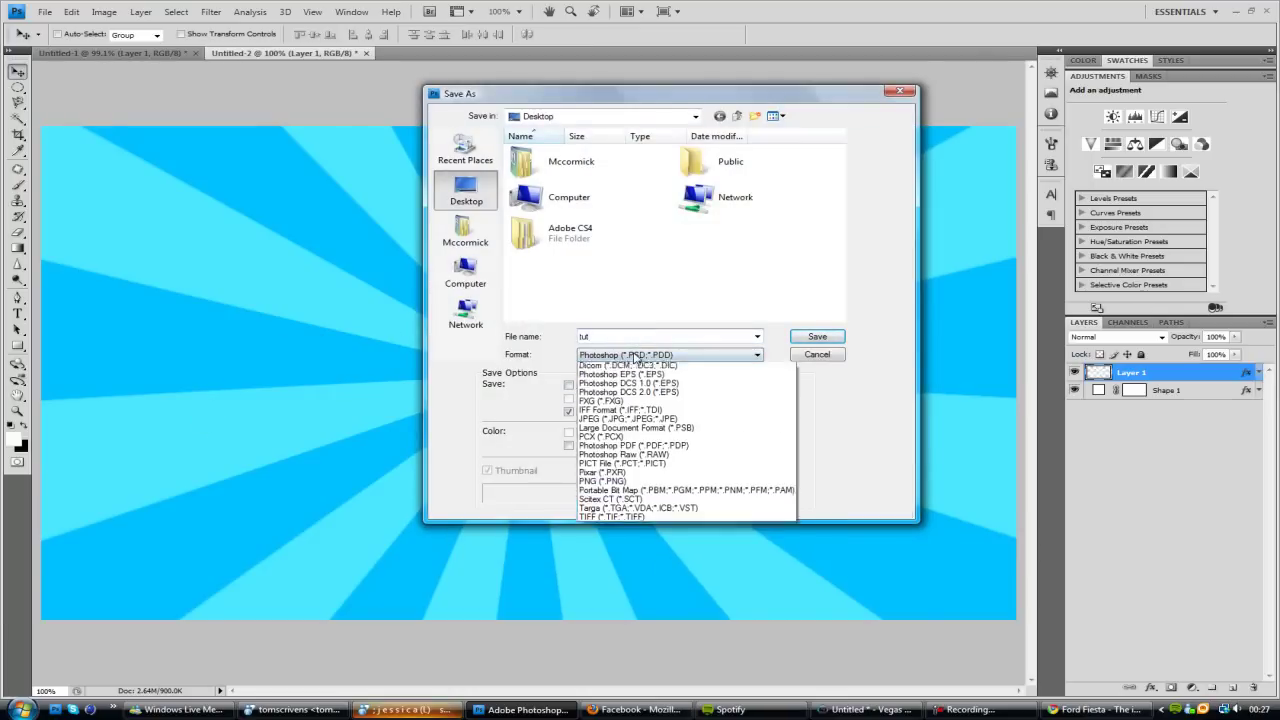
pyautogui.click(632, 441)
pyautogui.click(805, 337)
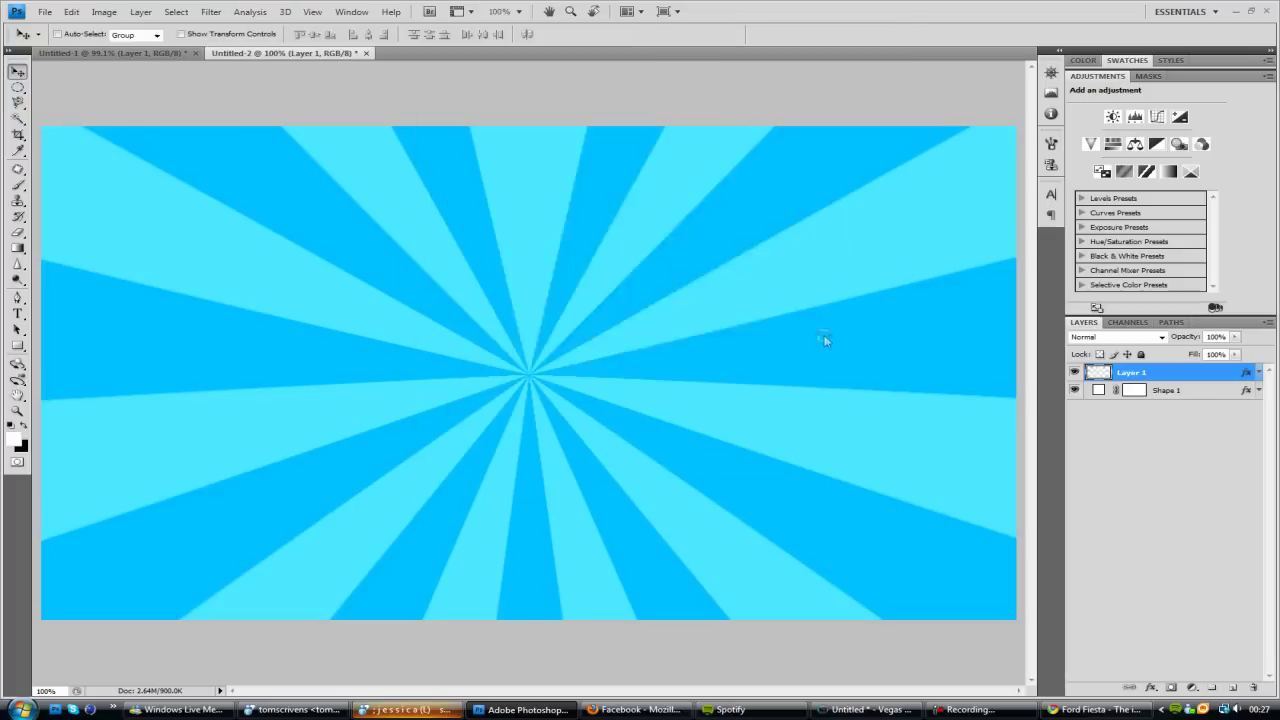
pyautogui.click(729, 194)
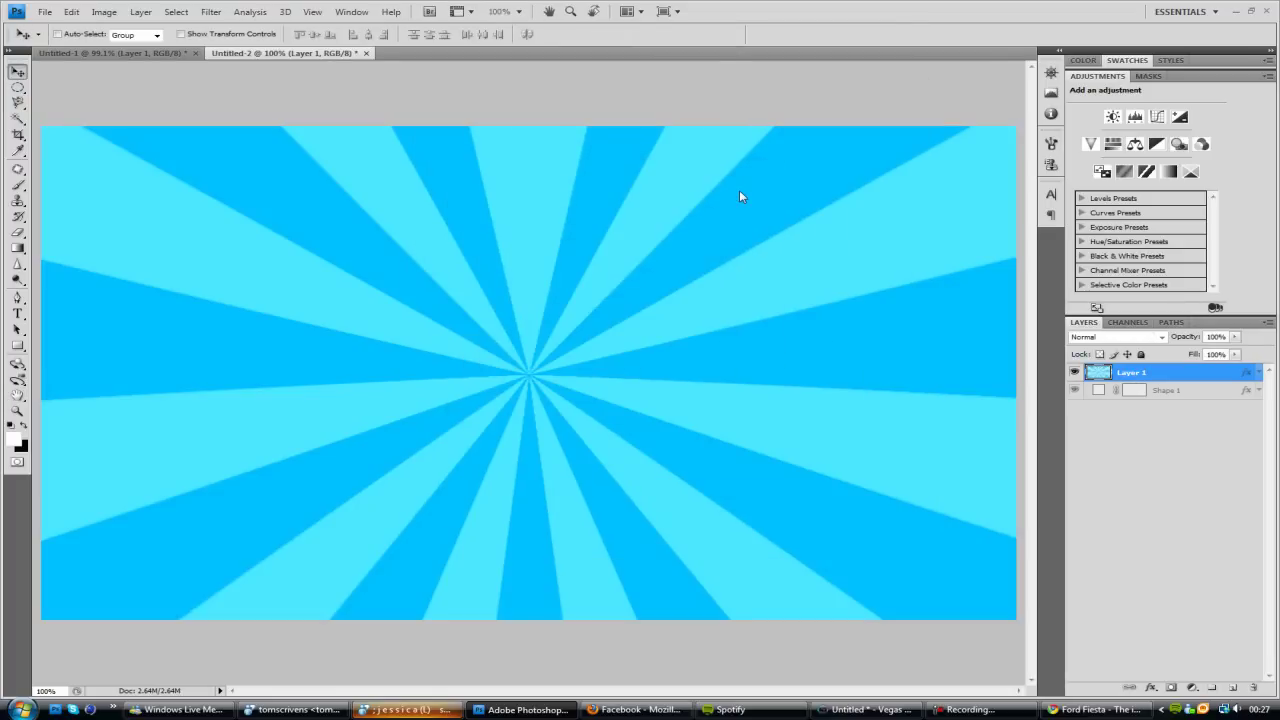
# In Vegas, start a new project without saving the old one.
pyautogui.hotkey('alt', 'Tab')
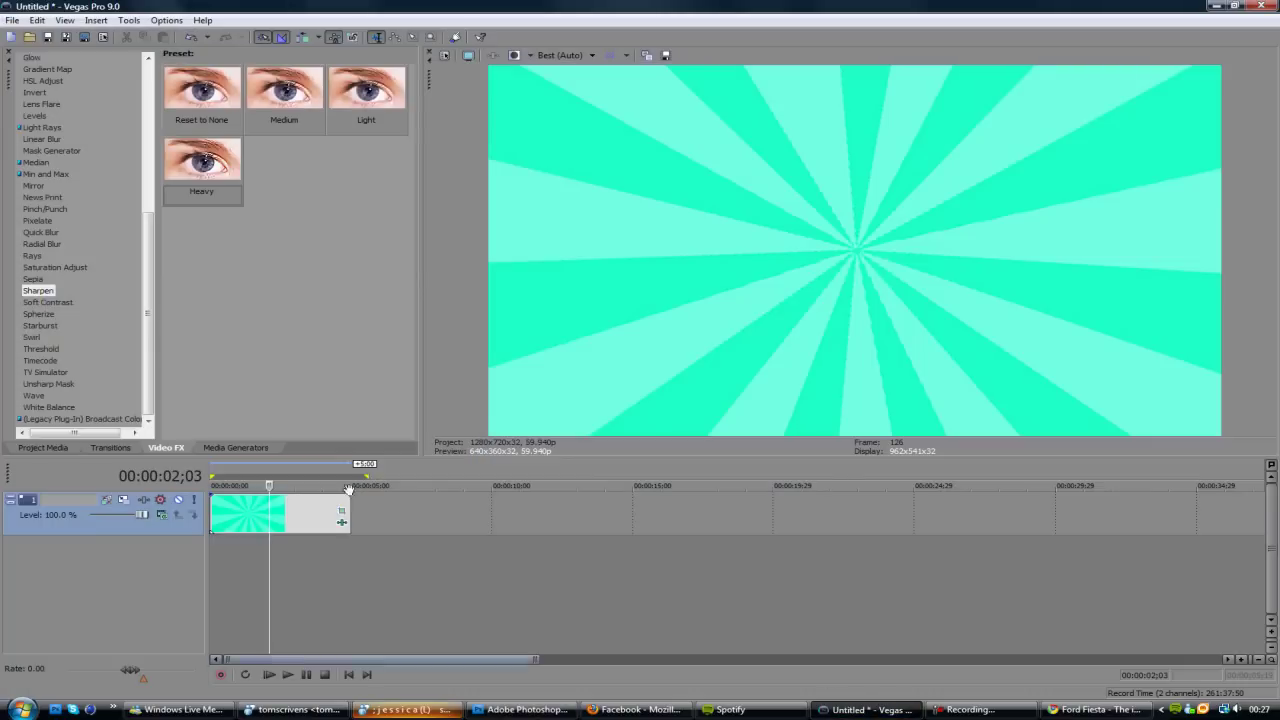
pyautogui.click(12, 37)
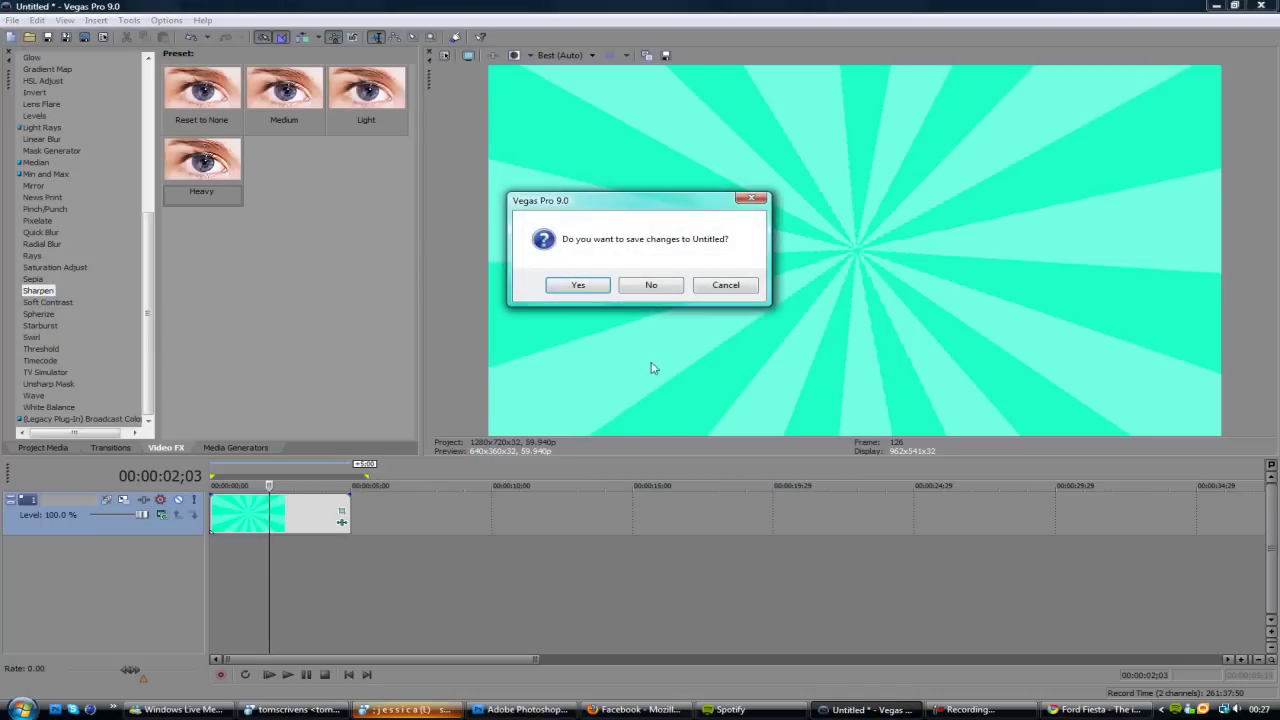
pyautogui.click(650, 286)
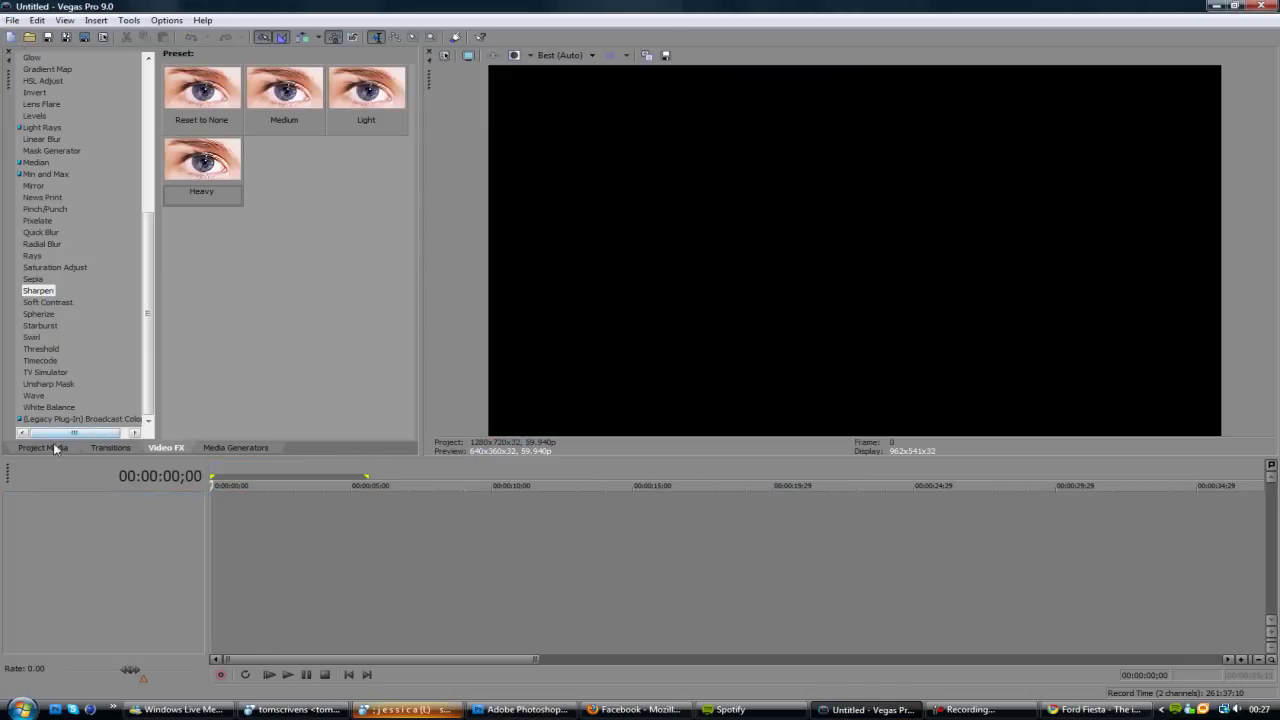
# Import tut.jpg from the Desktop and place it on the timeline.
pyautogui.click(55, 447)
pyautogui.click(43, 55)
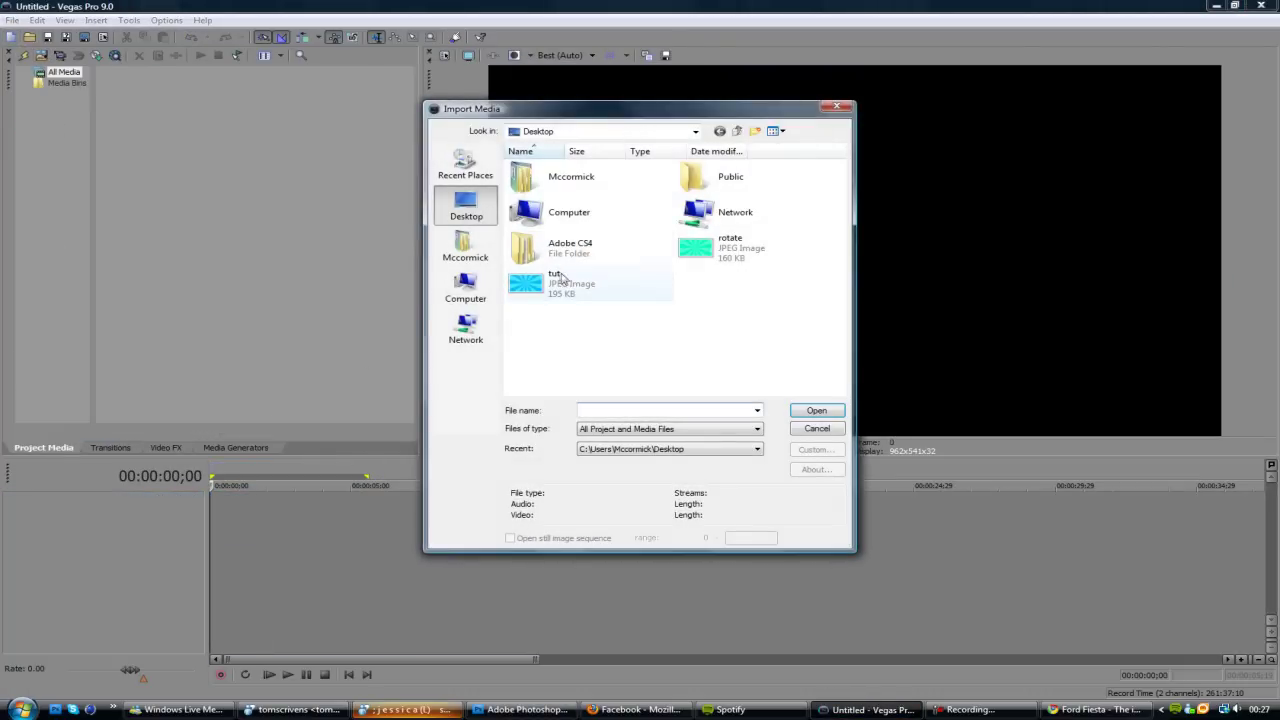
pyautogui.doubleClick(580, 285)
pyautogui.moveTo(130, 114); pyautogui.dragTo(380, 516)
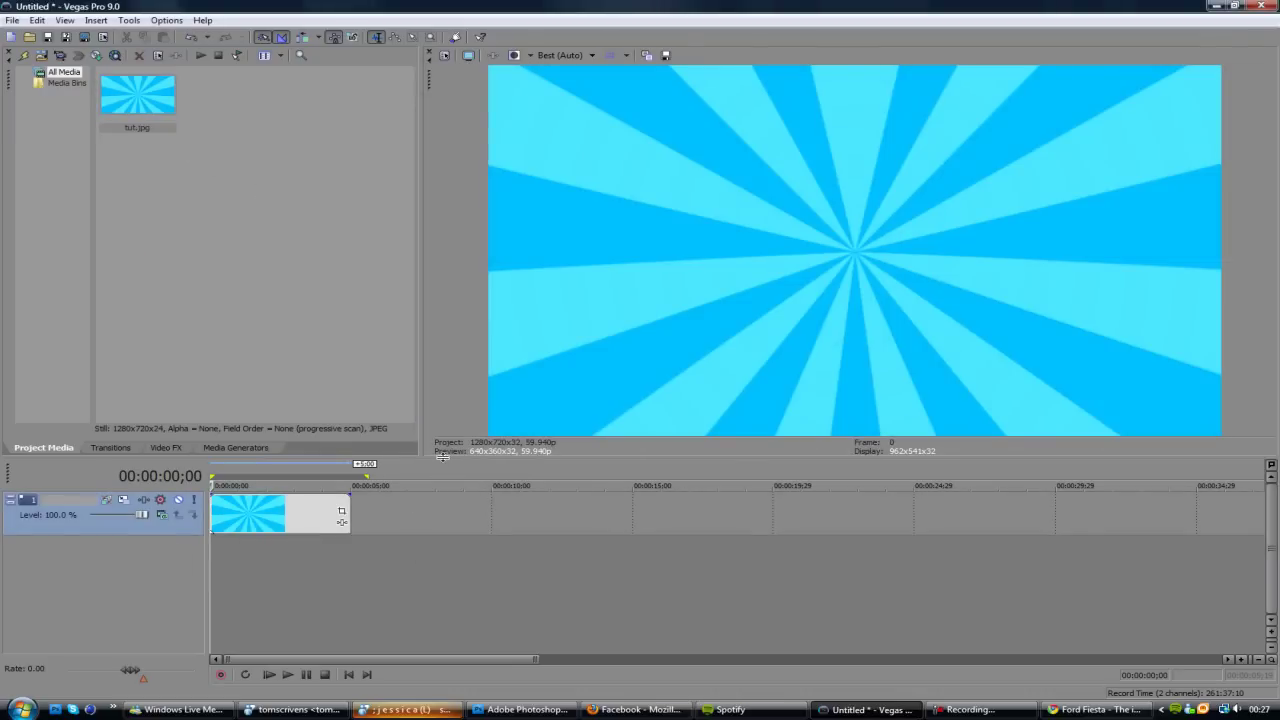
pyautogui.moveTo(442, 456); pyautogui.dragTo(451, 386)
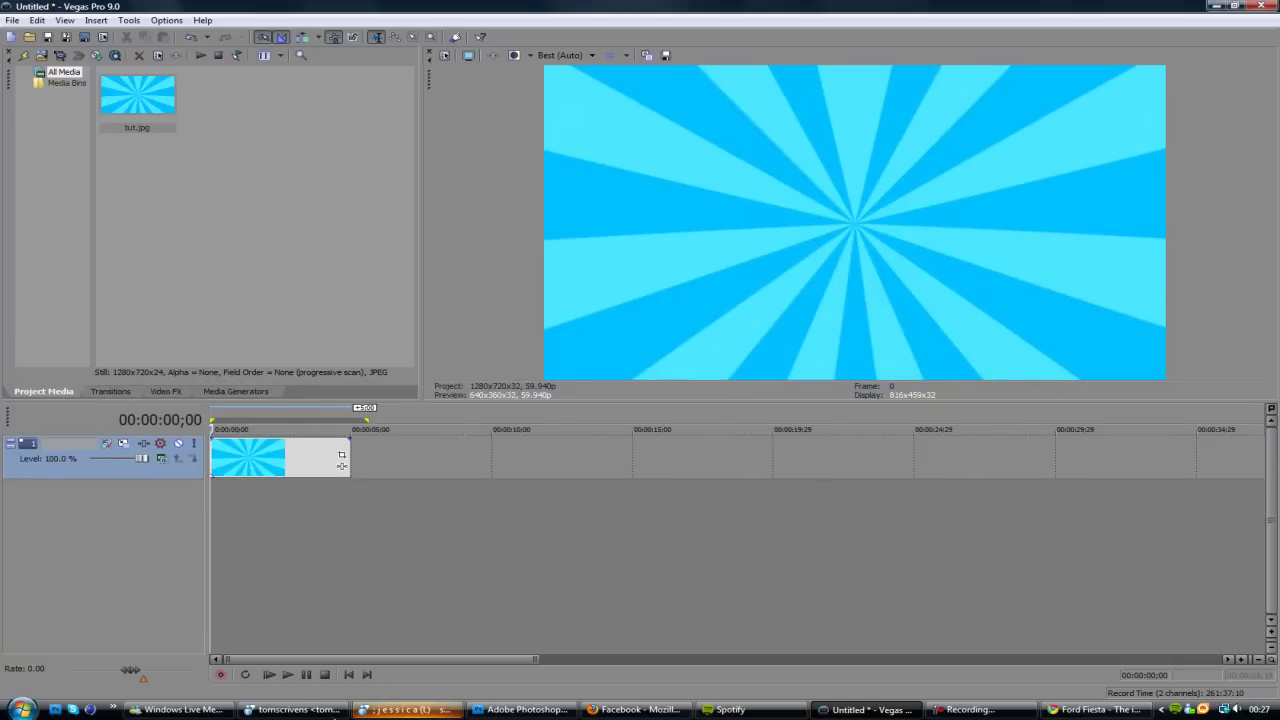
pyautogui.click(306, 675)
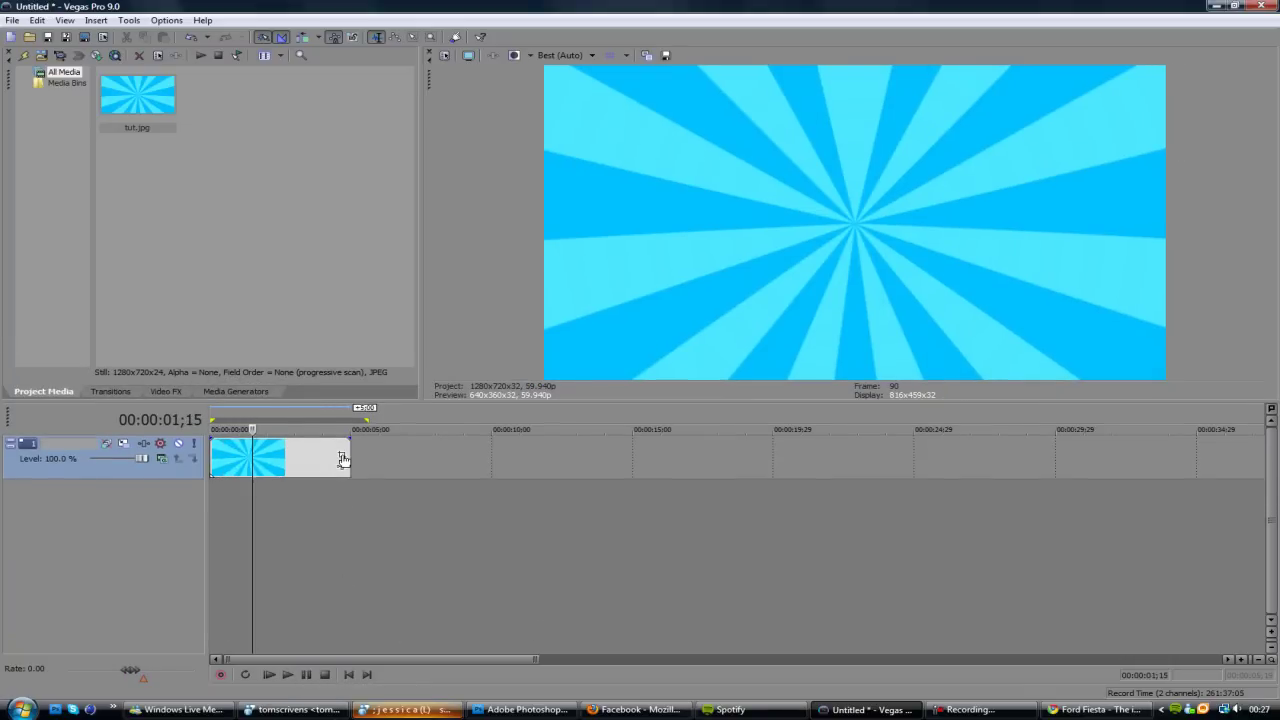
# In Pan/Crop, zoom the crop frame to 547.7 × 308.1 and rotate it 32.1° at 5 s.
pyautogui.click(343, 458)
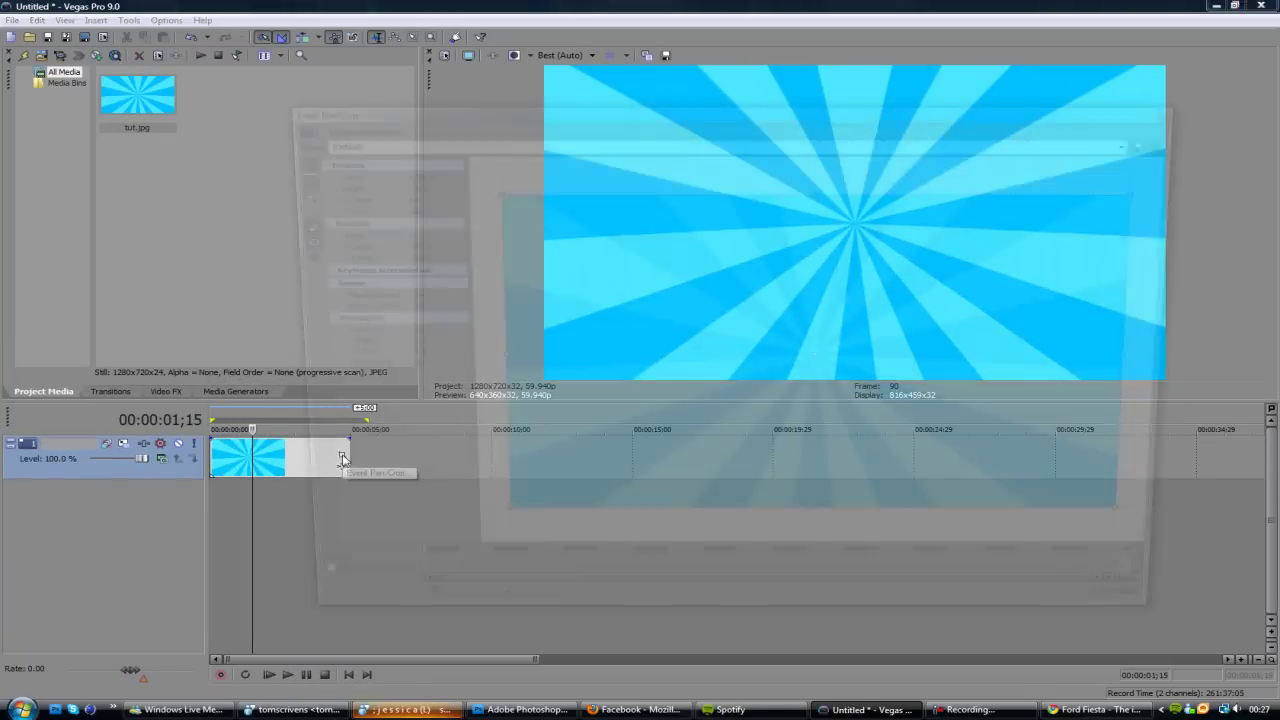
pyautogui.scroll(-3, 486, 462)
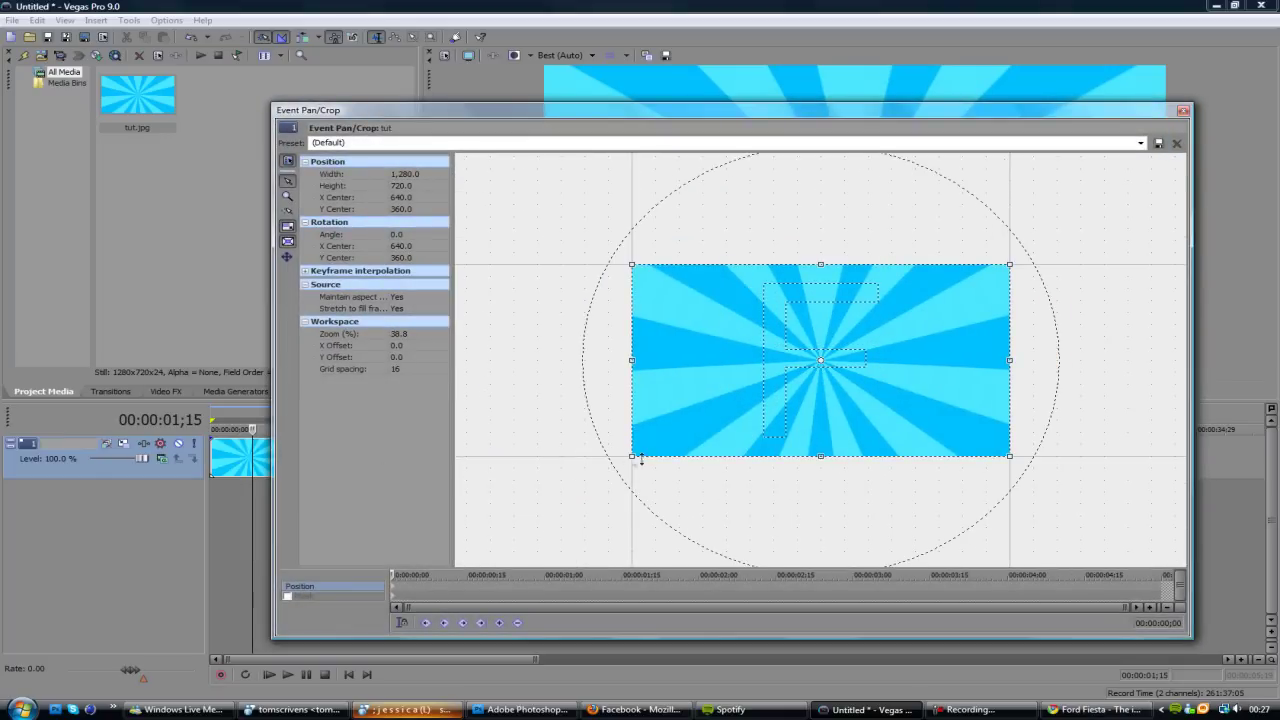
pyautogui.moveTo(628, 458); pyautogui.dragTo(763, 400)
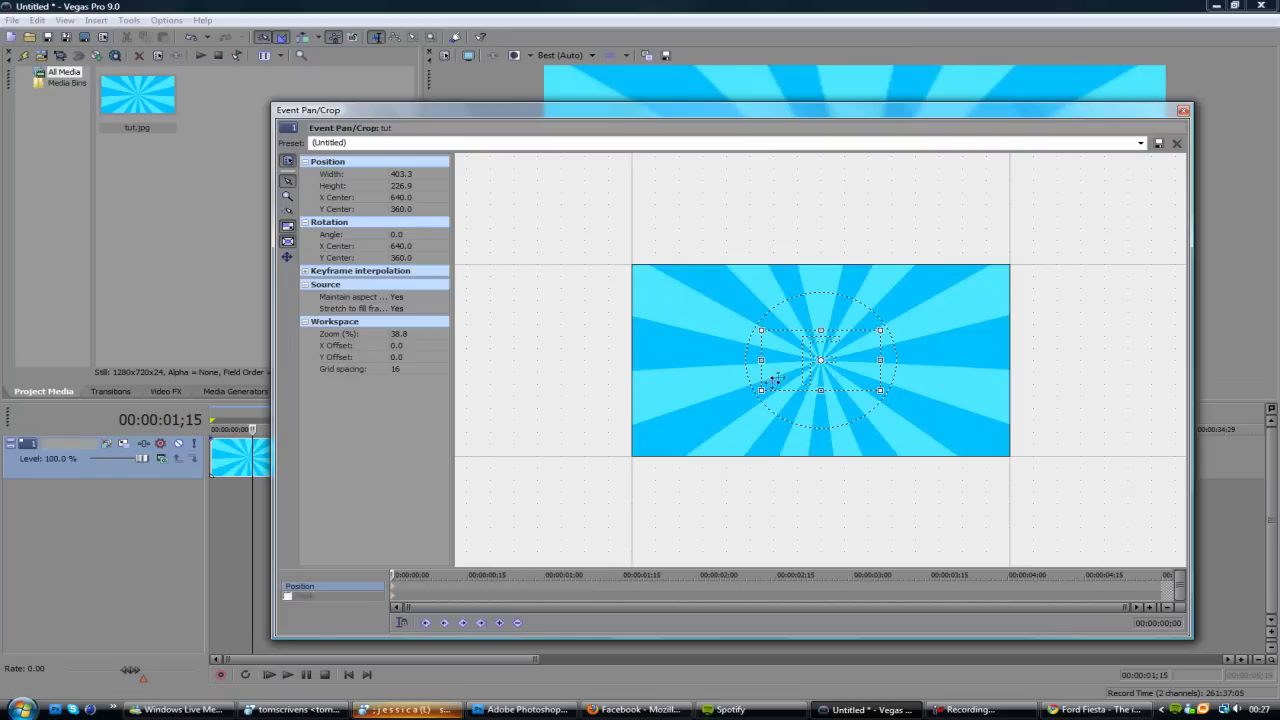
pyautogui.moveTo(761, 389); pyautogui.dragTo(740, 403)
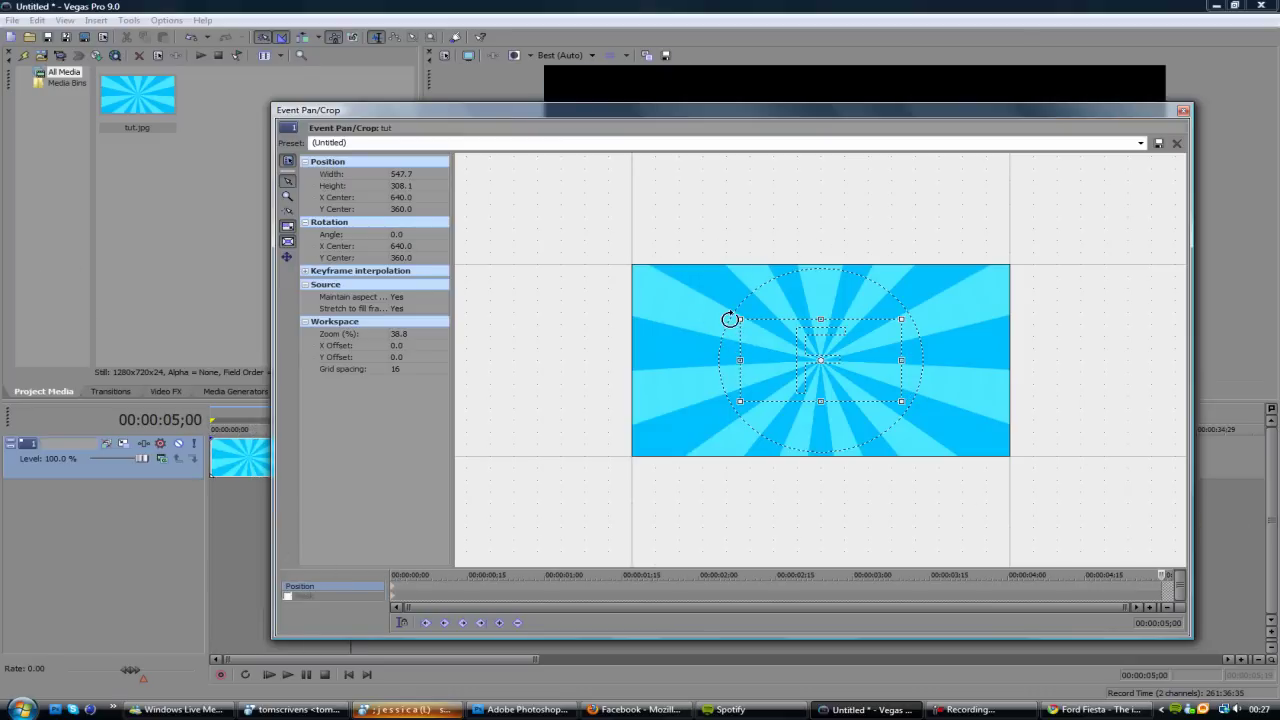
pyautogui.moveTo(730, 319); pyautogui.dragTo(768, 284)
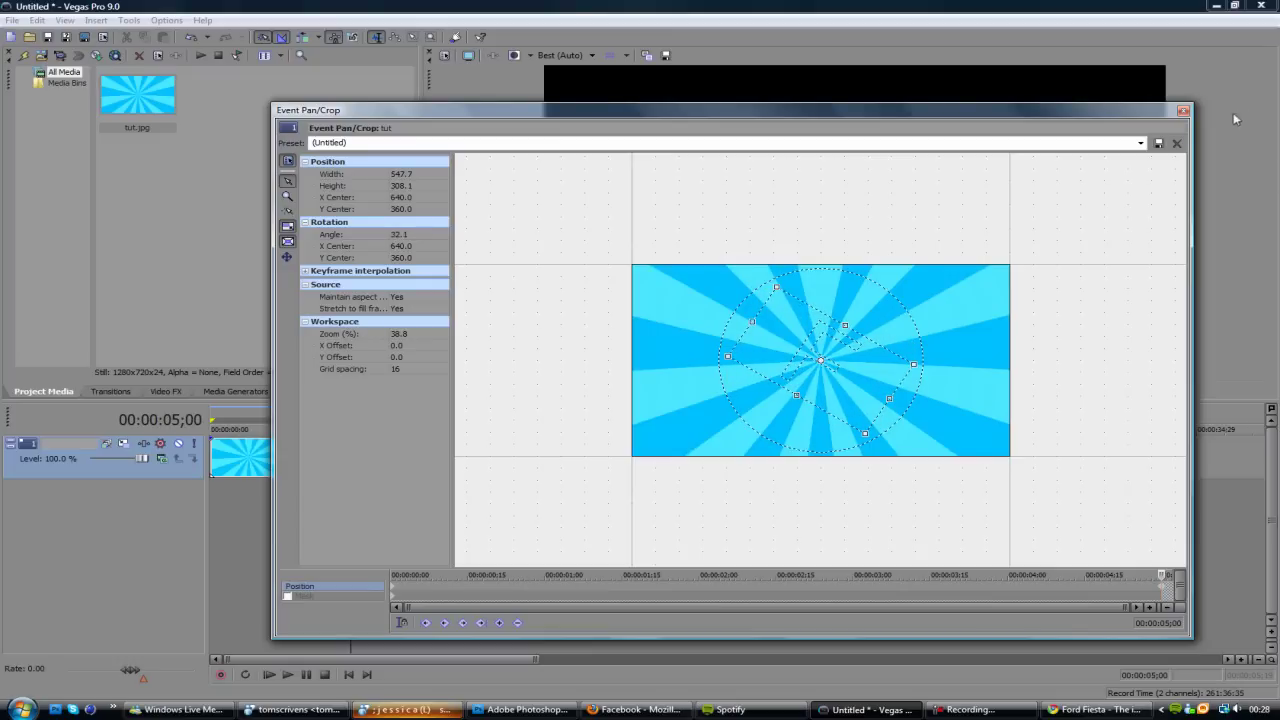
pyautogui.click(1184, 112)
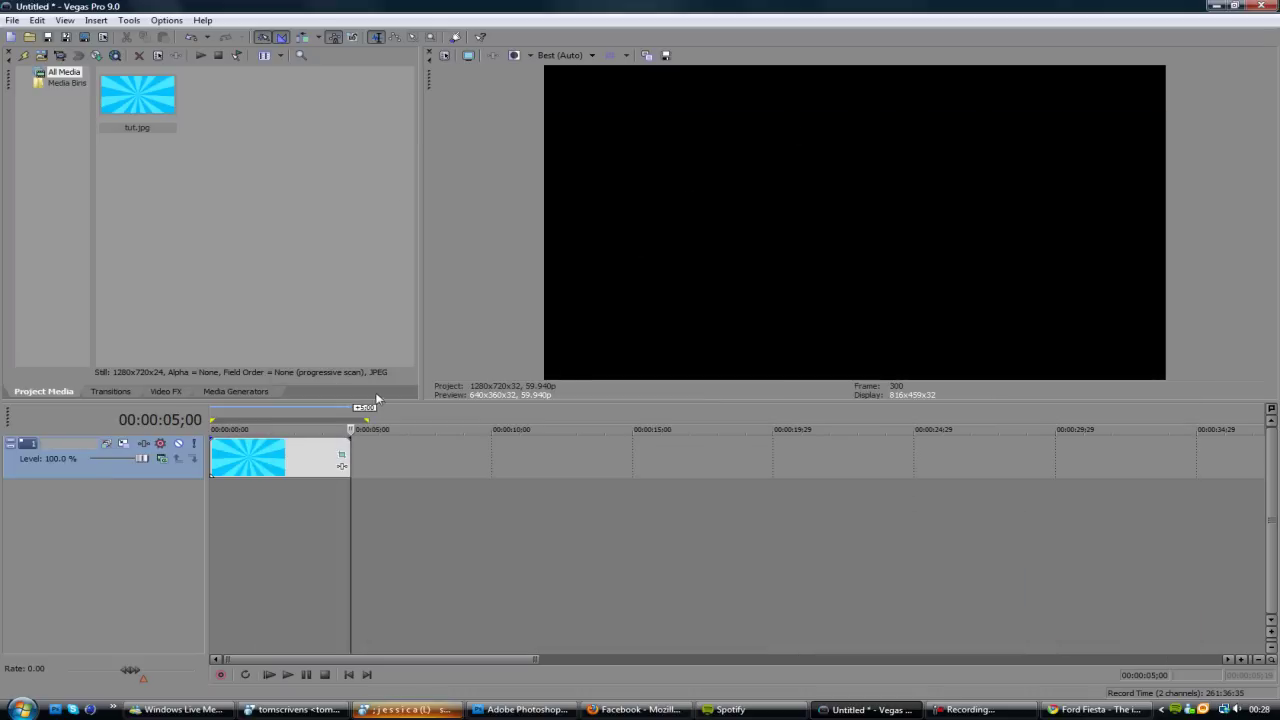
pyautogui.moveTo(357, 414); pyautogui.dragTo(61, 374)
pyautogui.press('space')
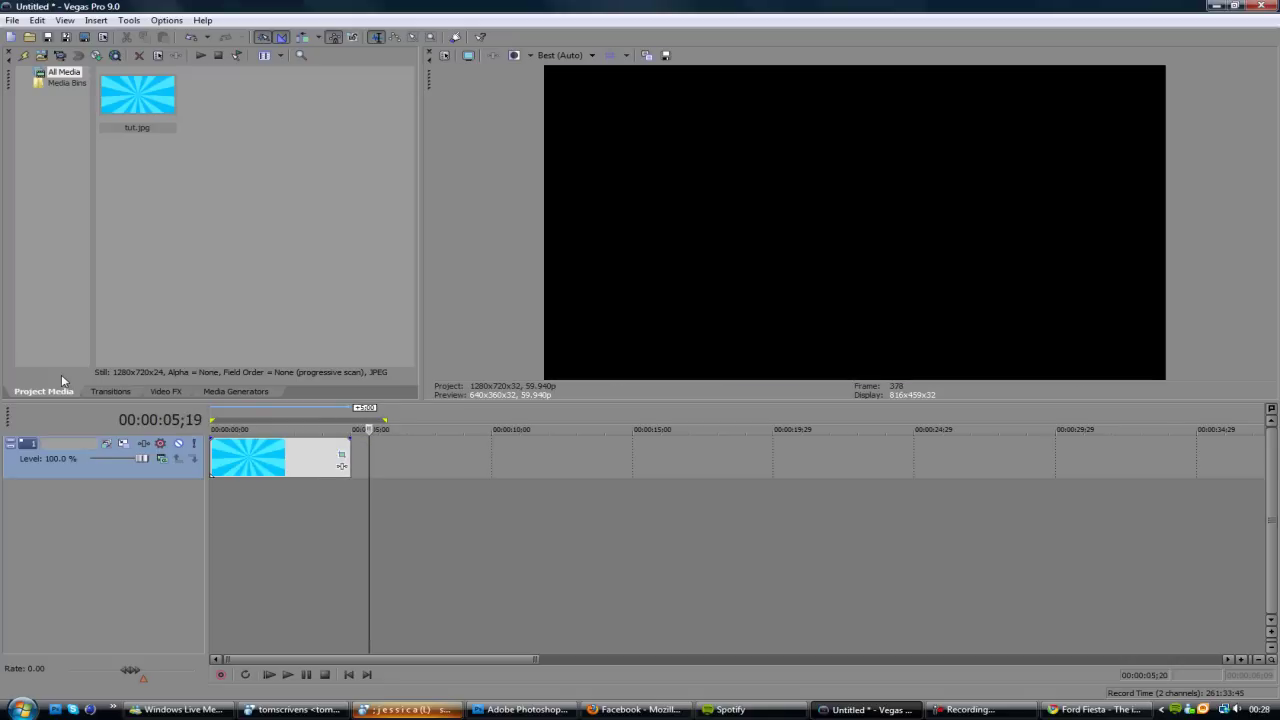
pyautogui.press('space')
pyautogui.press('space')
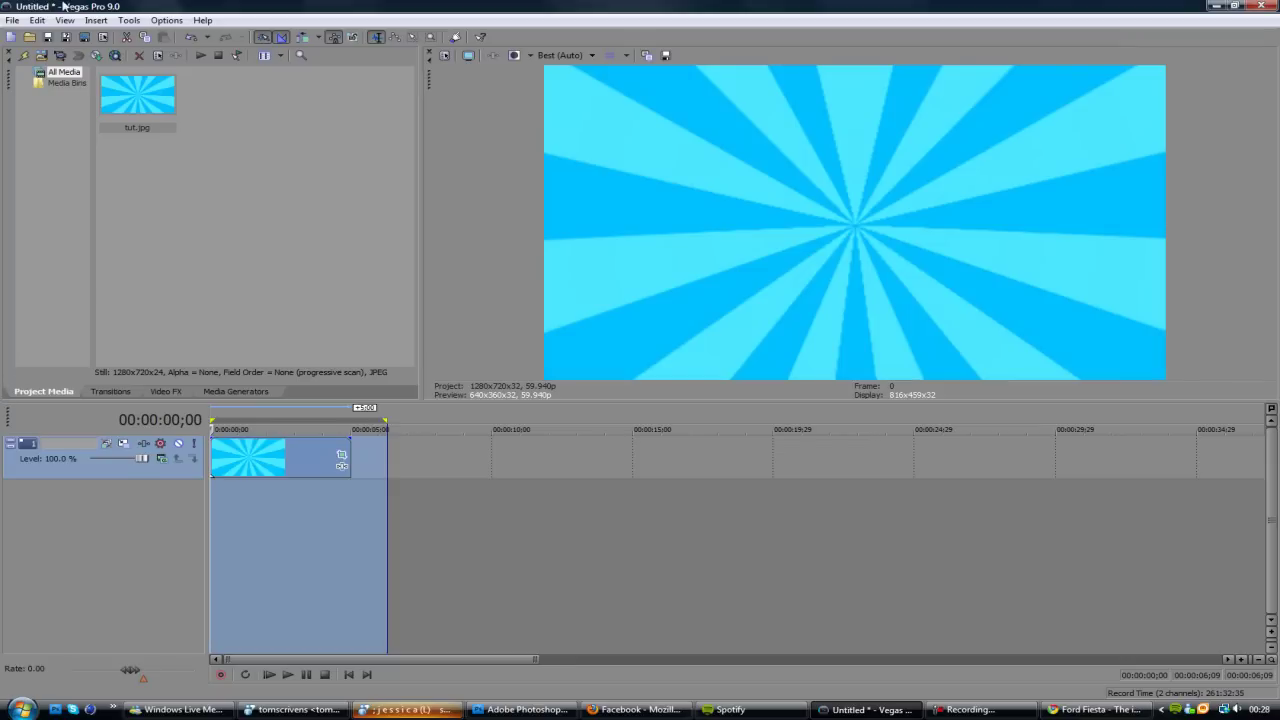
pyautogui.click(280, 465)
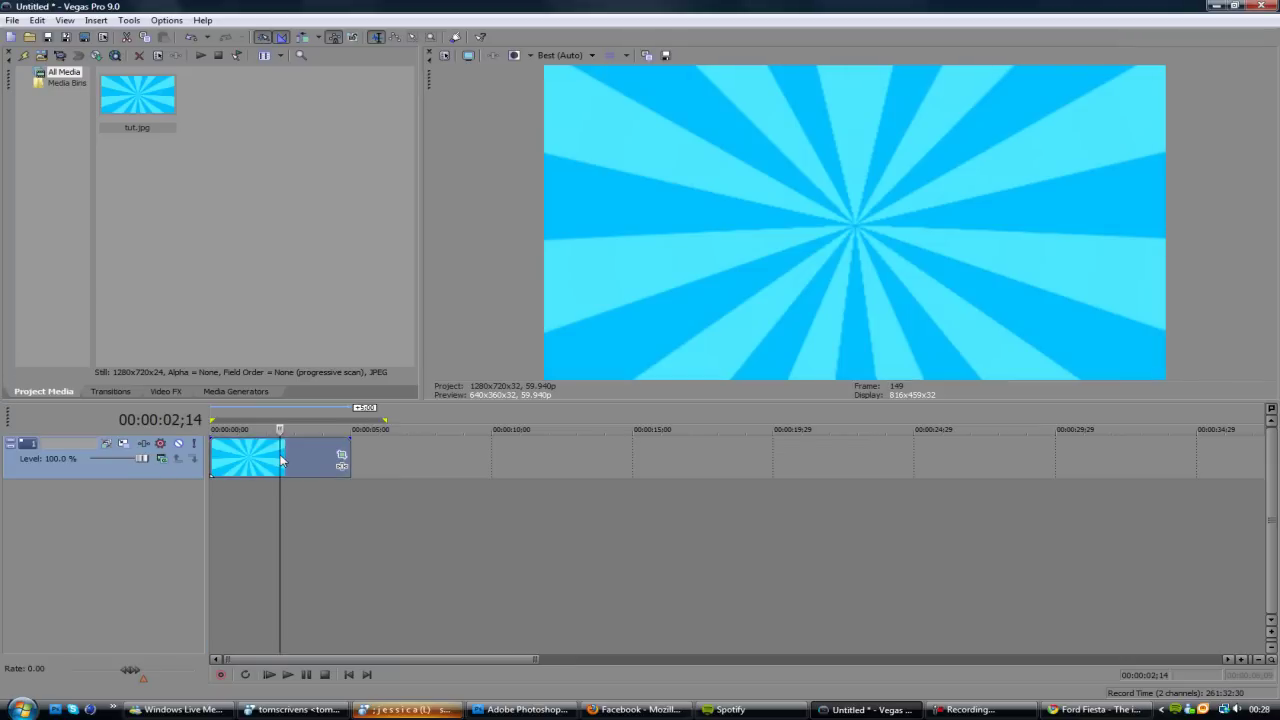